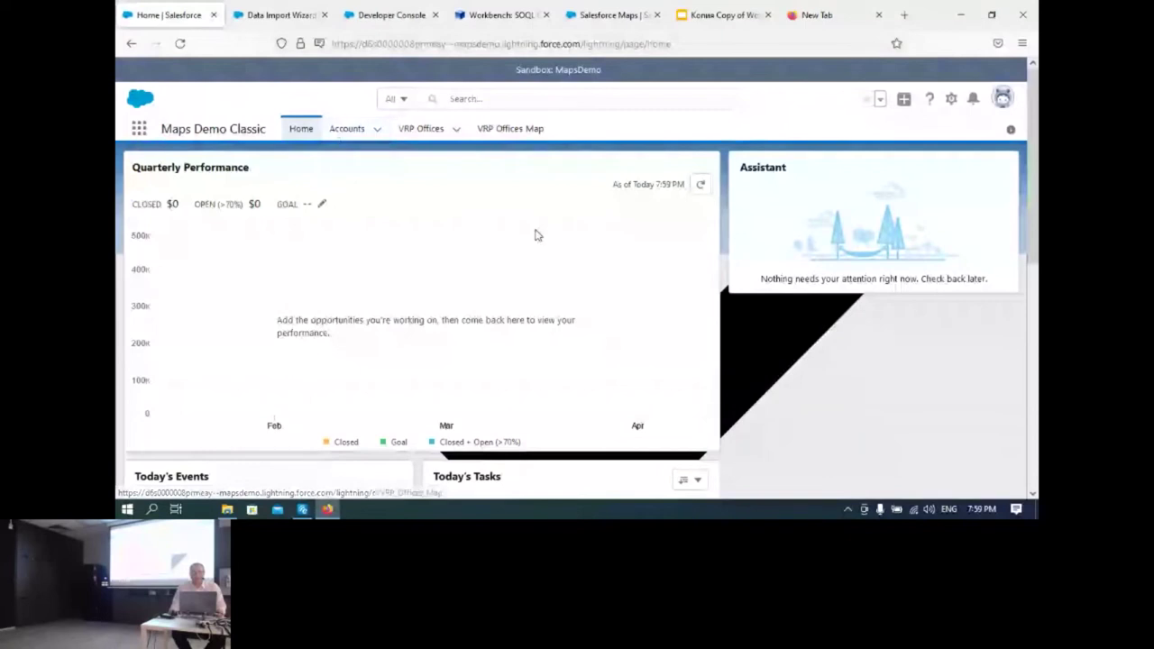
# Show the All Accounts list view.
pyautogui.click(345, 129)
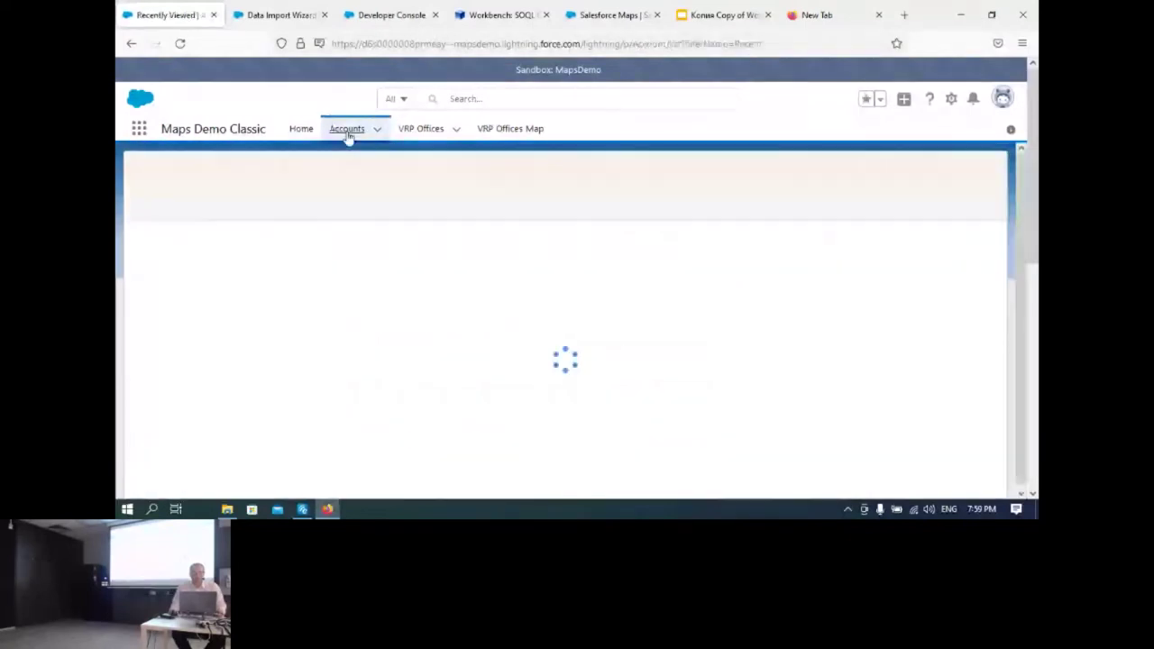
pyautogui.click(265, 180)
pyautogui.click(217, 226)
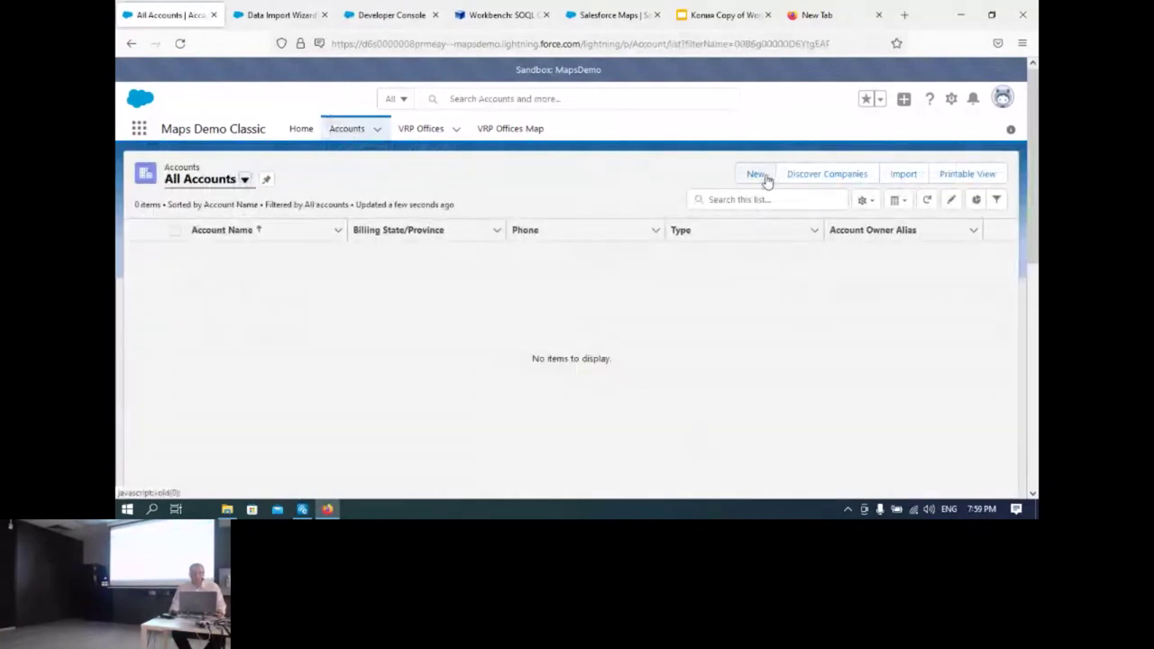
# Create and save a new account named Test1, then return to the import wizard.
pyautogui.click(758, 174)
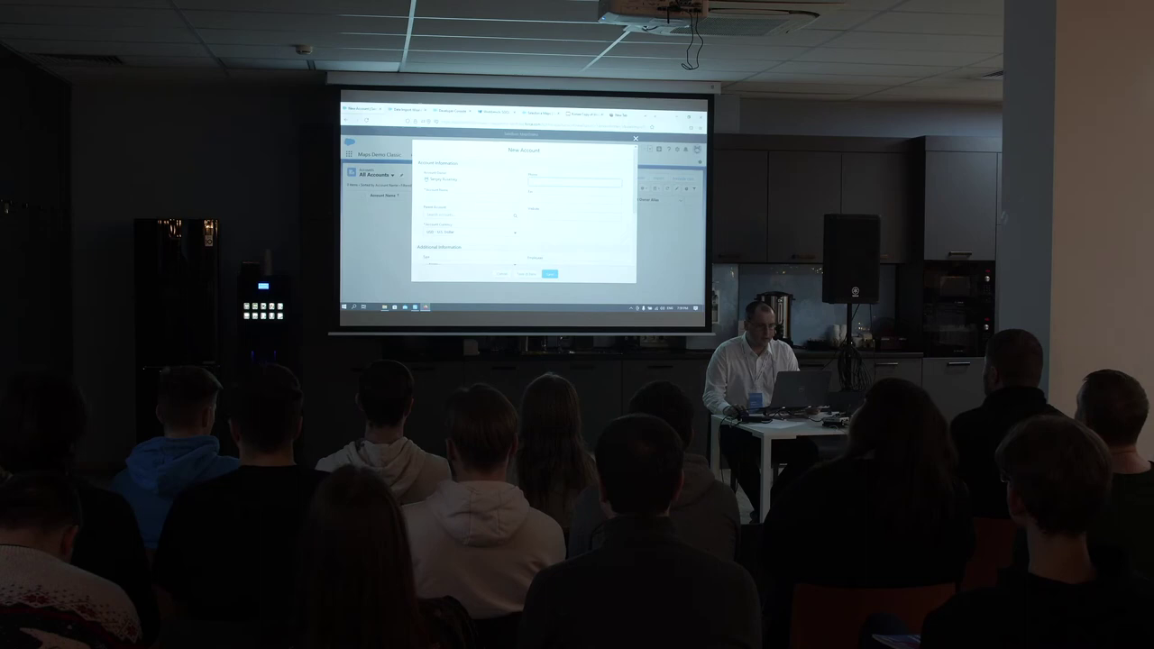
pyautogui.click(415, 228)
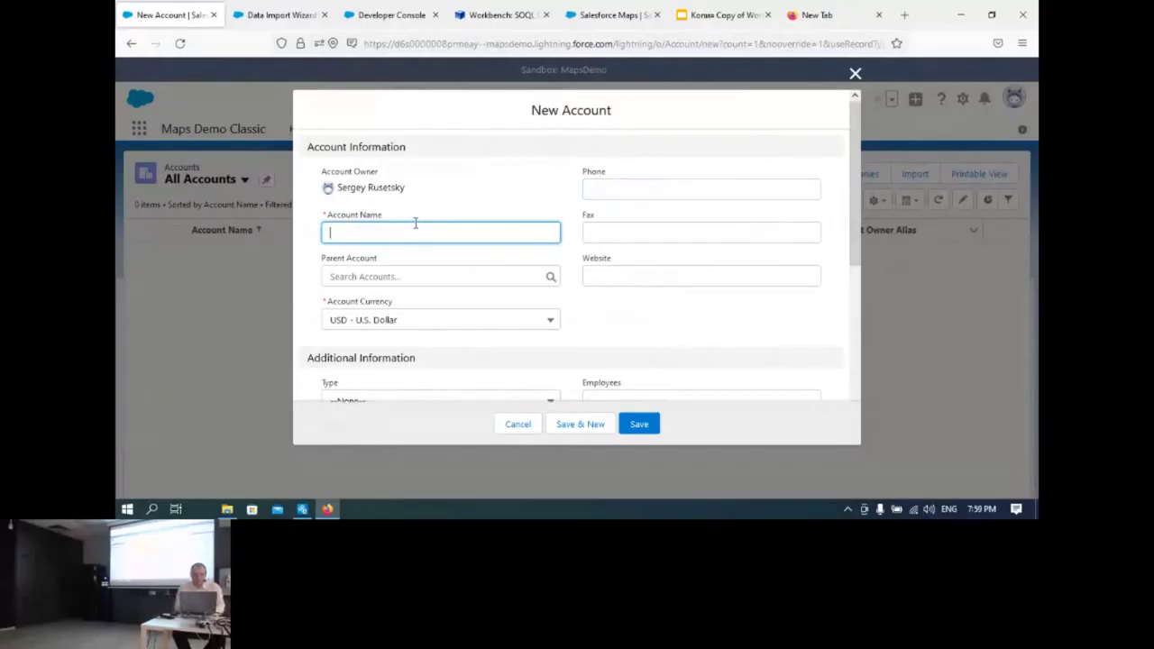
pyautogui.write('Test1')
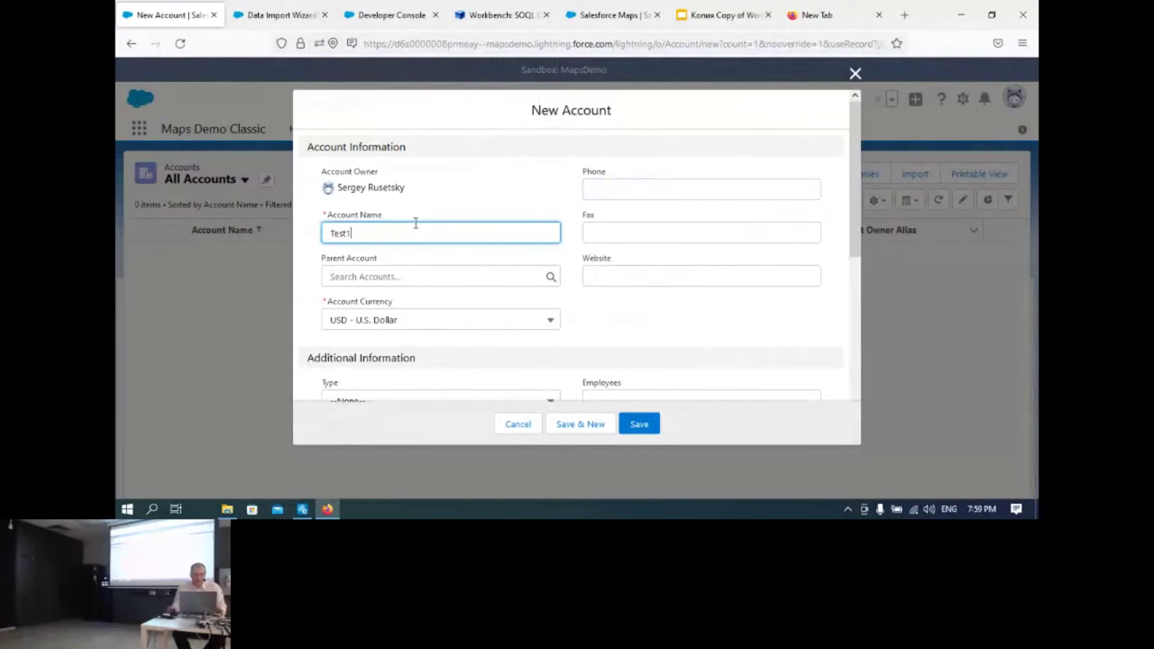
pyautogui.scroll(-3, 476, 275)
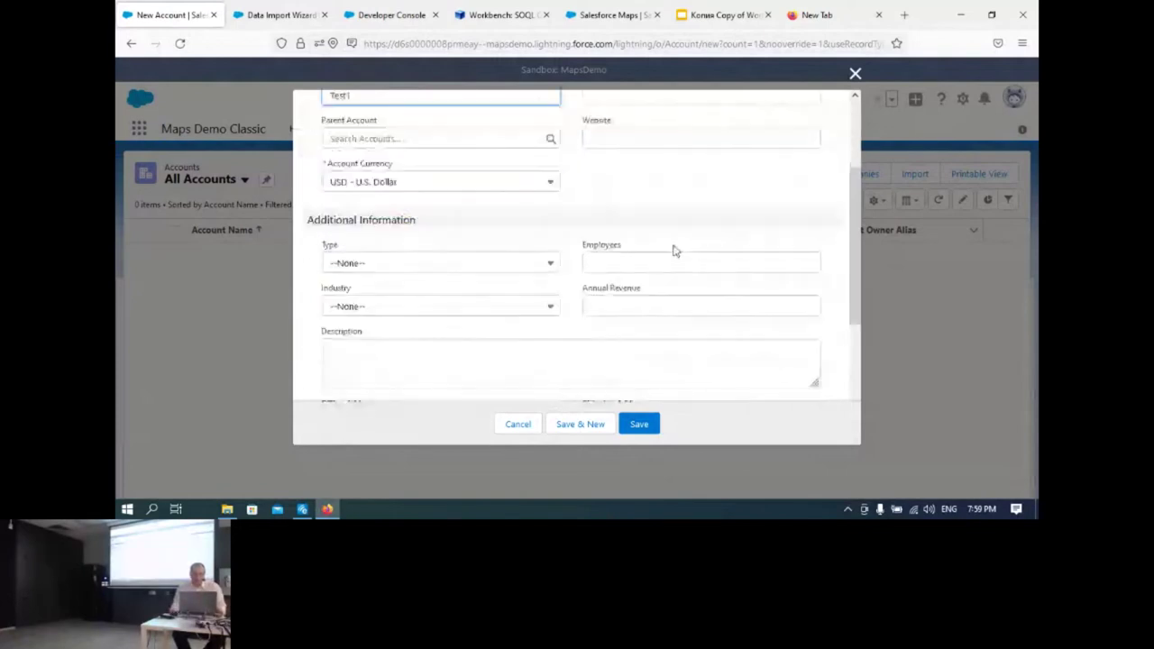
pyautogui.scroll(-5, 674, 251)
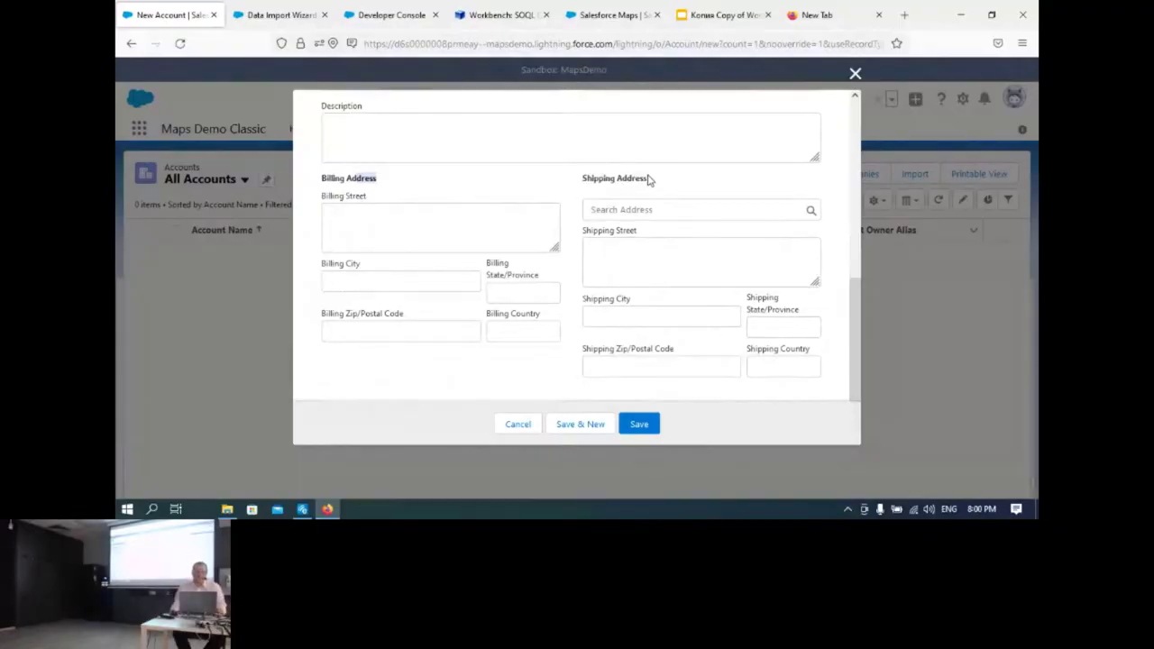
pyautogui.scroll(1, 582, 225)
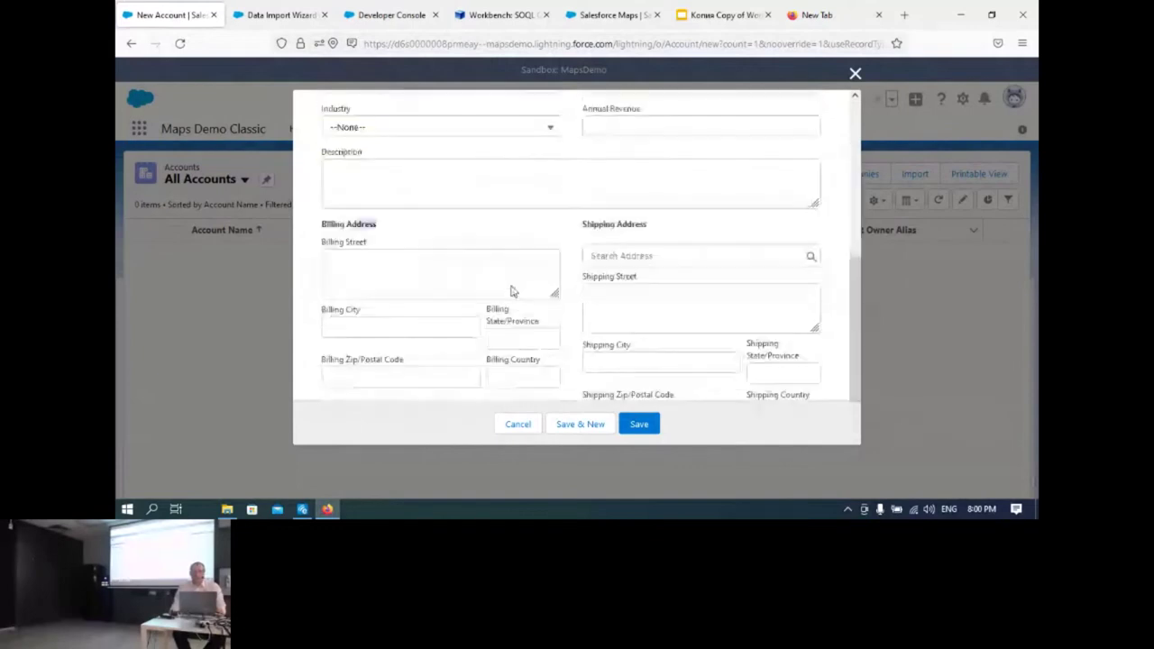
pyautogui.scroll(-1, 513, 291)
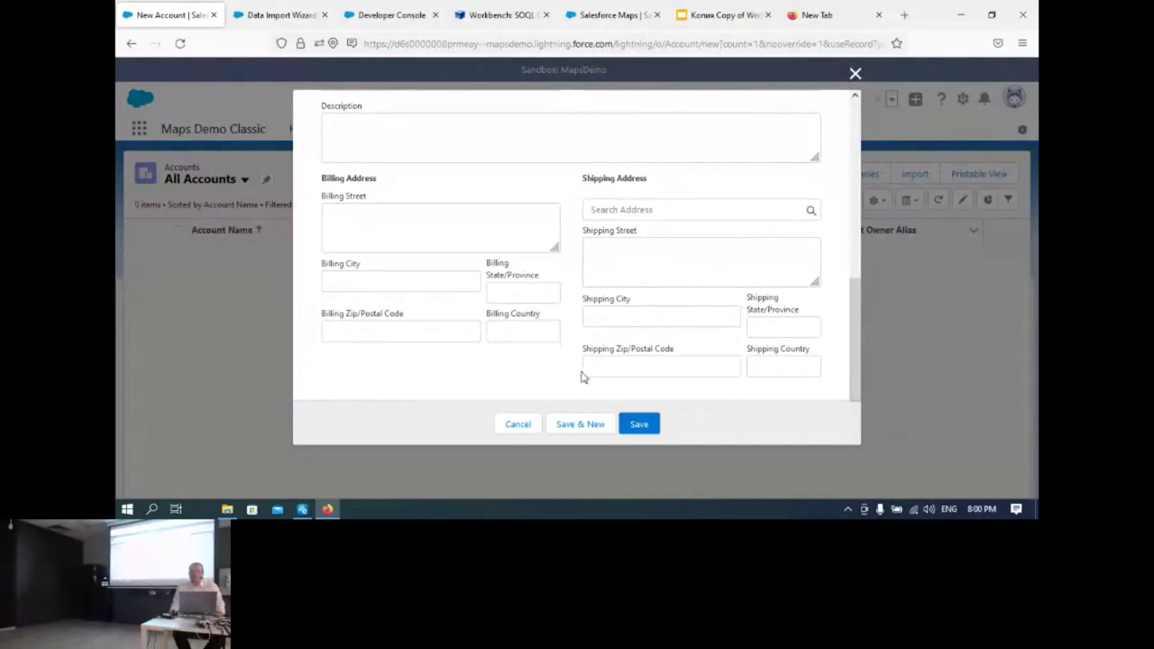
pyautogui.click(640, 424)
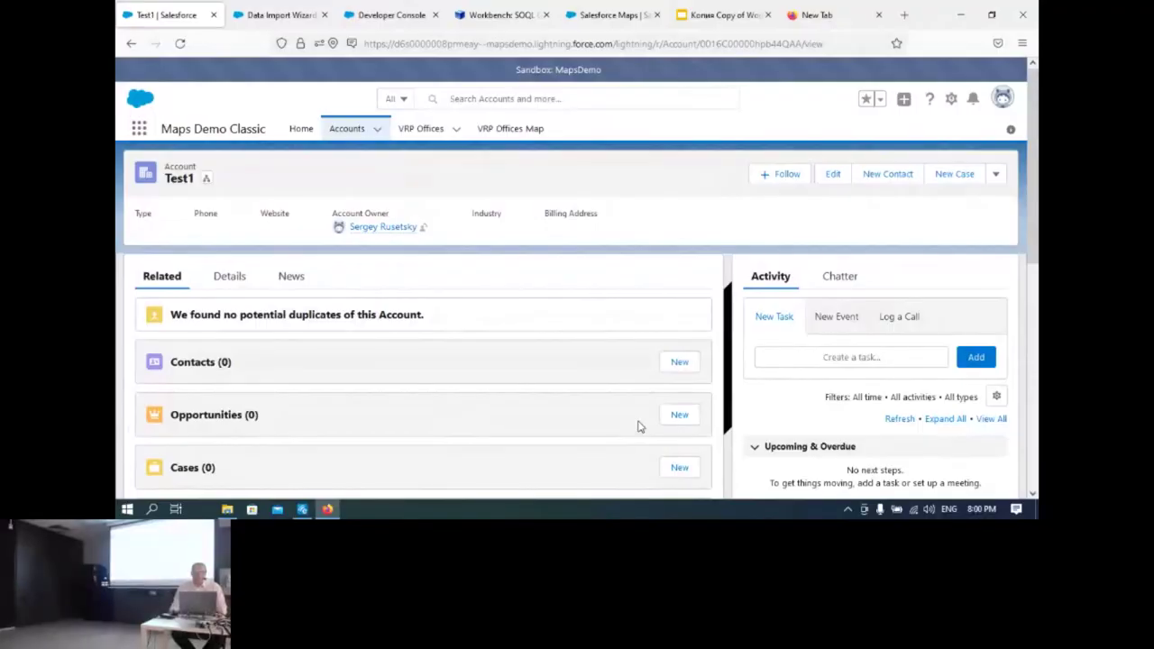
pyautogui.click(278, 15)
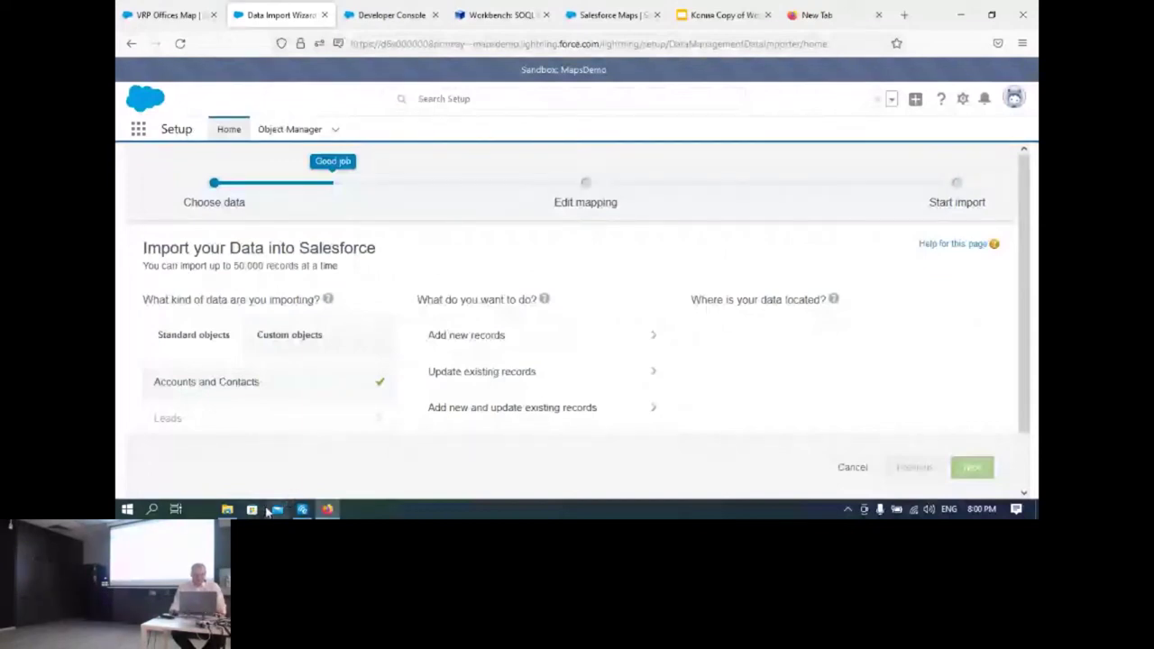
# Open VRP_offices from the meetUp130121 folder in Notepad, review its header row, and close it.
pyautogui.click(227, 510)
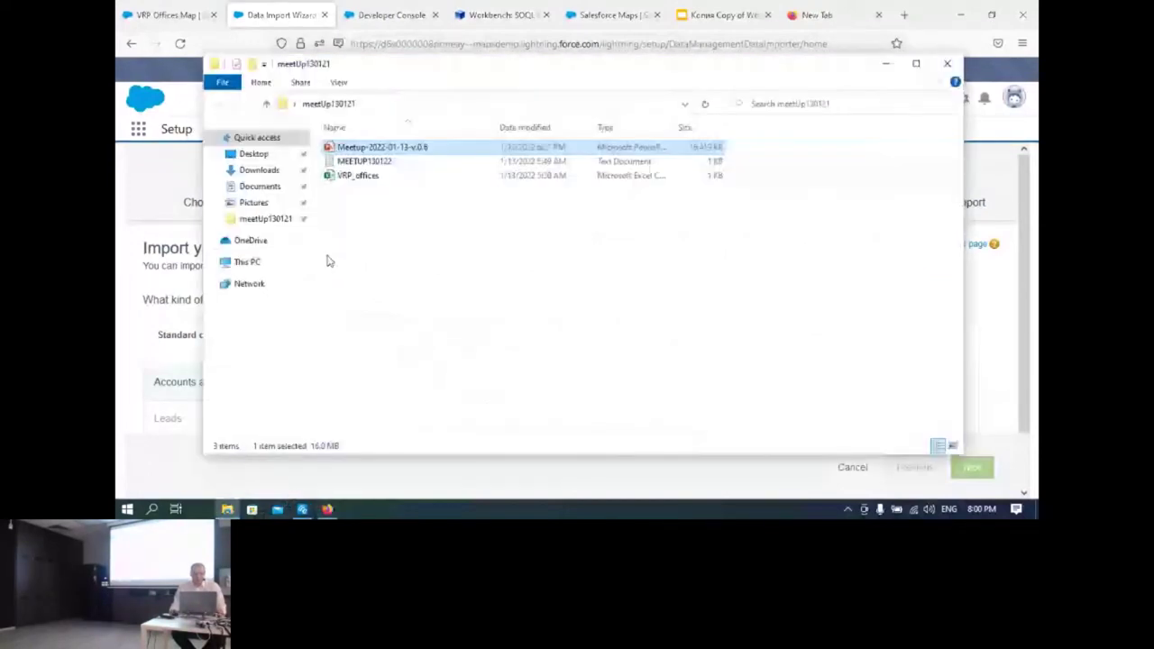
pyautogui.click(370, 178)
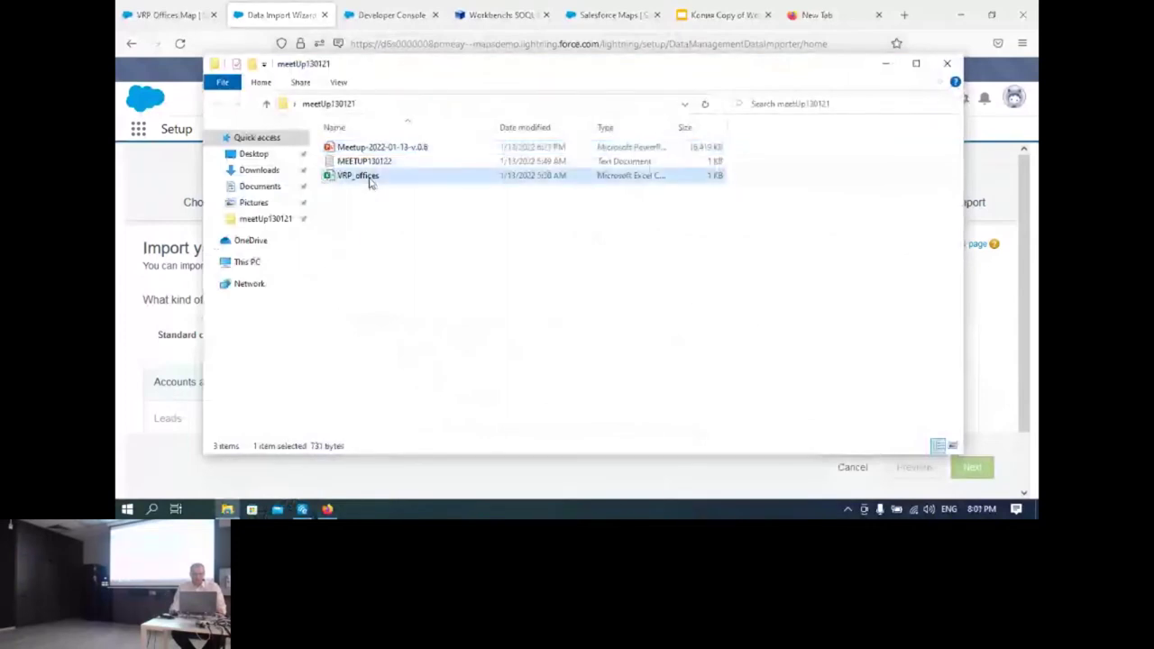
pyautogui.rightClick(369, 182)
pyautogui.moveTo(411, 271)
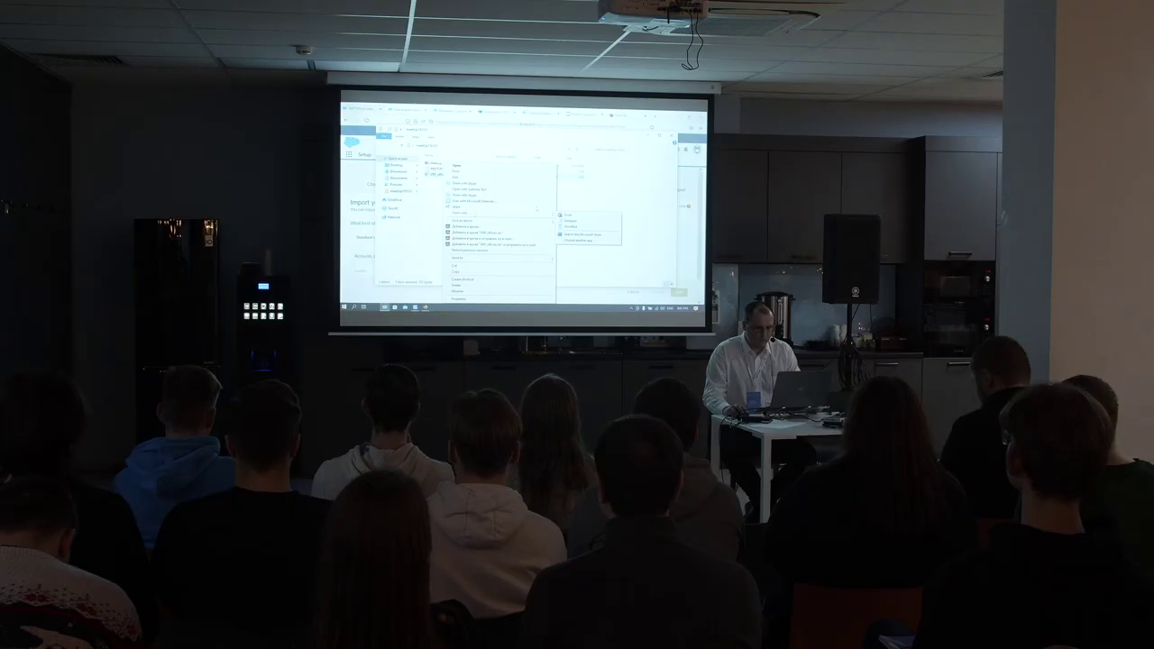
pyautogui.click(580, 221)
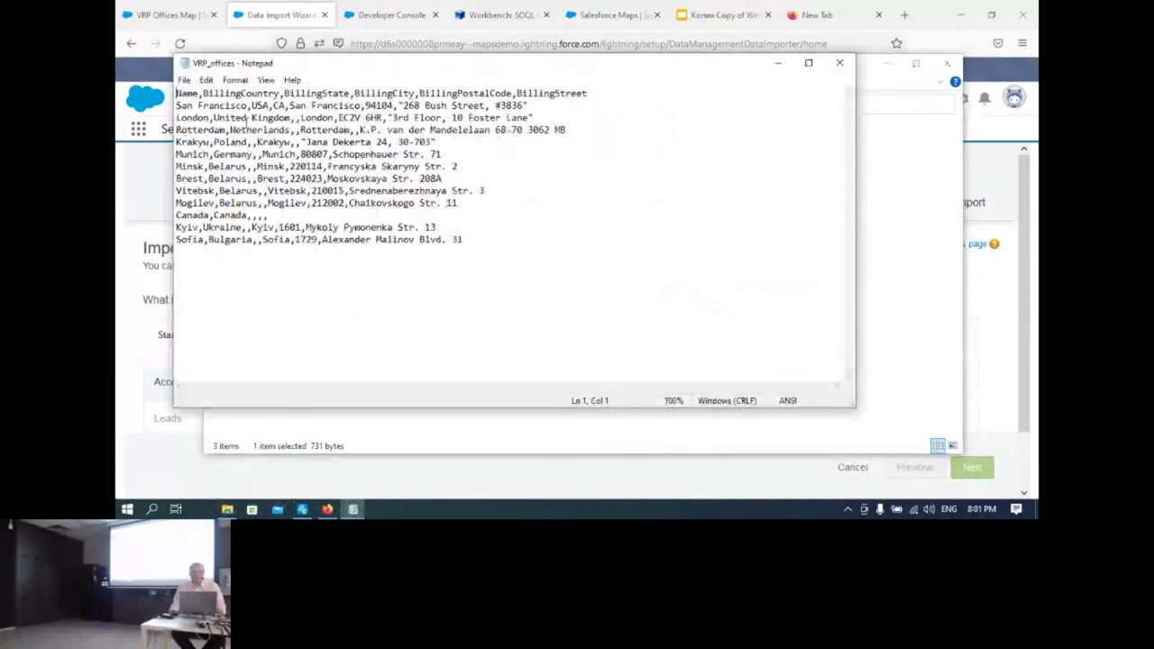
pyautogui.moveTo(199, 93); pyautogui.dragTo(597, 93)
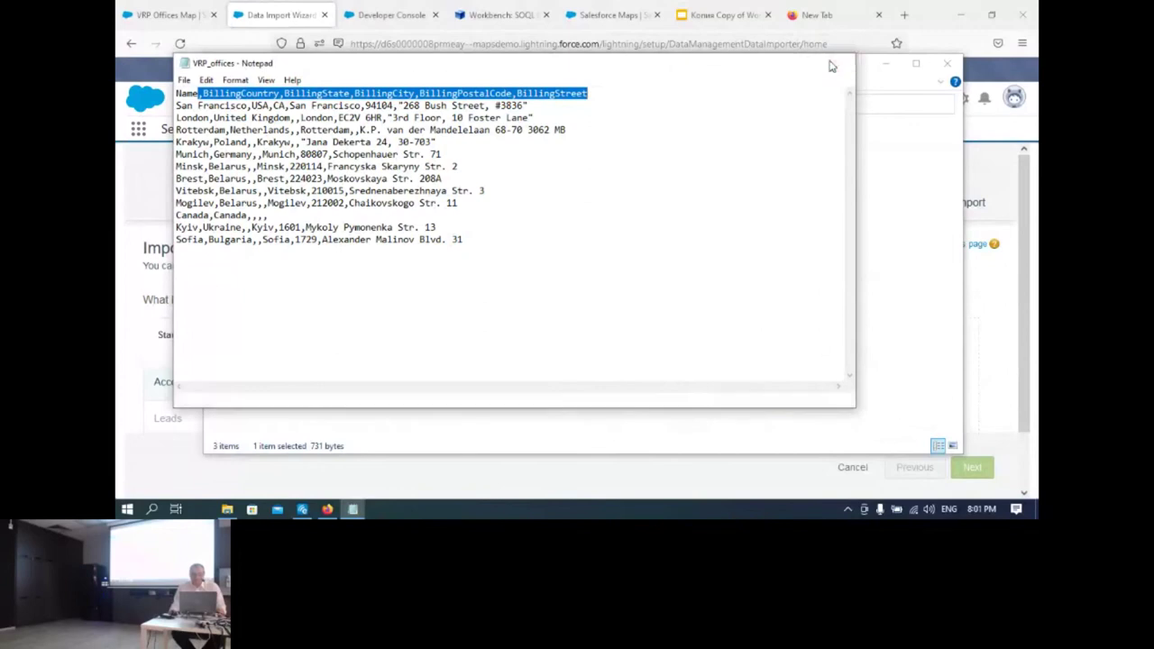
pyautogui.click(838, 60)
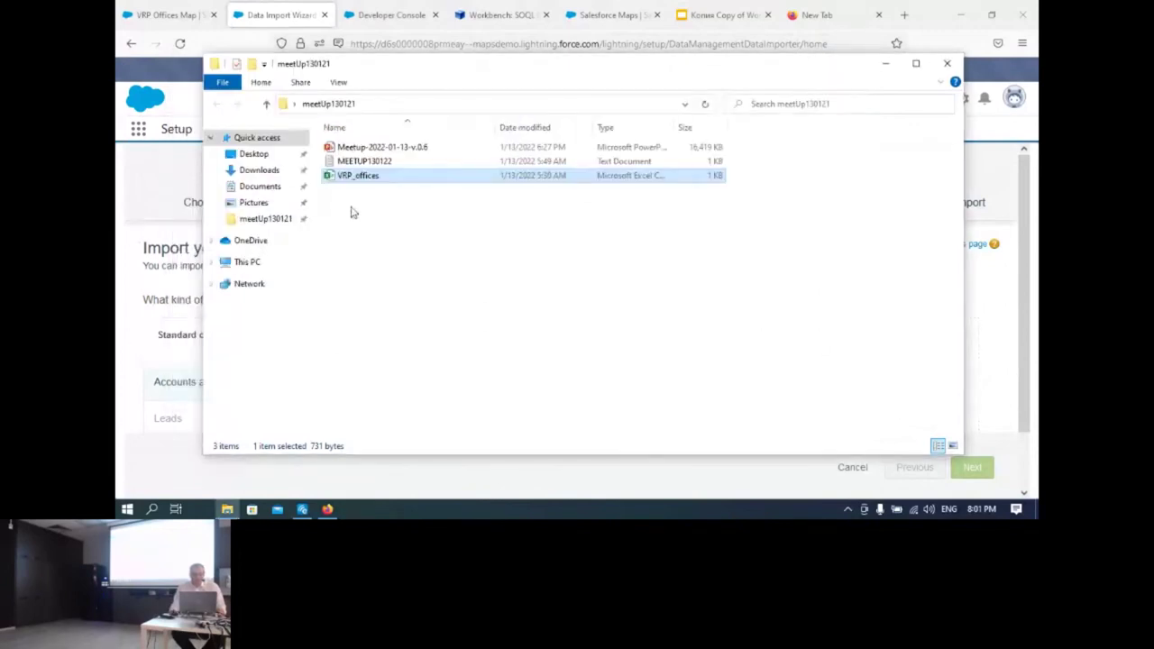
# Choose to add new records from a CSV file with Unicode (UTF8) encoding.
pyautogui.hotkey('alt', 'Tab')
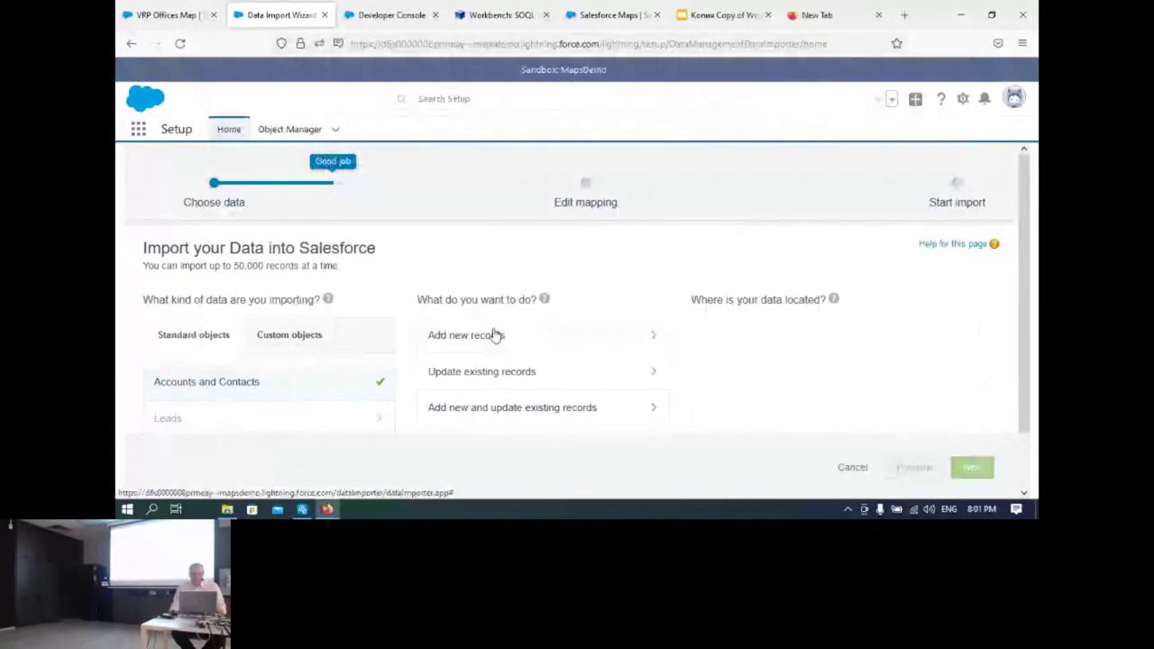
pyautogui.click(598, 335)
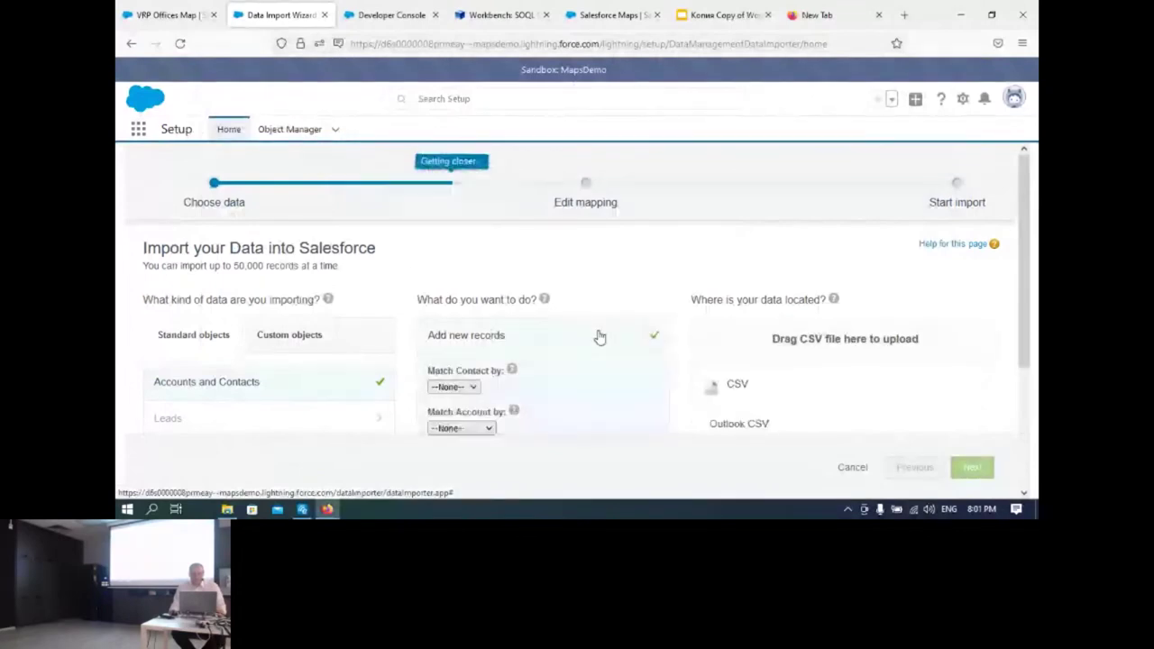
pyautogui.scroll(-1, 600, 337)
pyautogui.scroll(-2, 601, 335)
pyautogui.scroll(1, 768, 335)
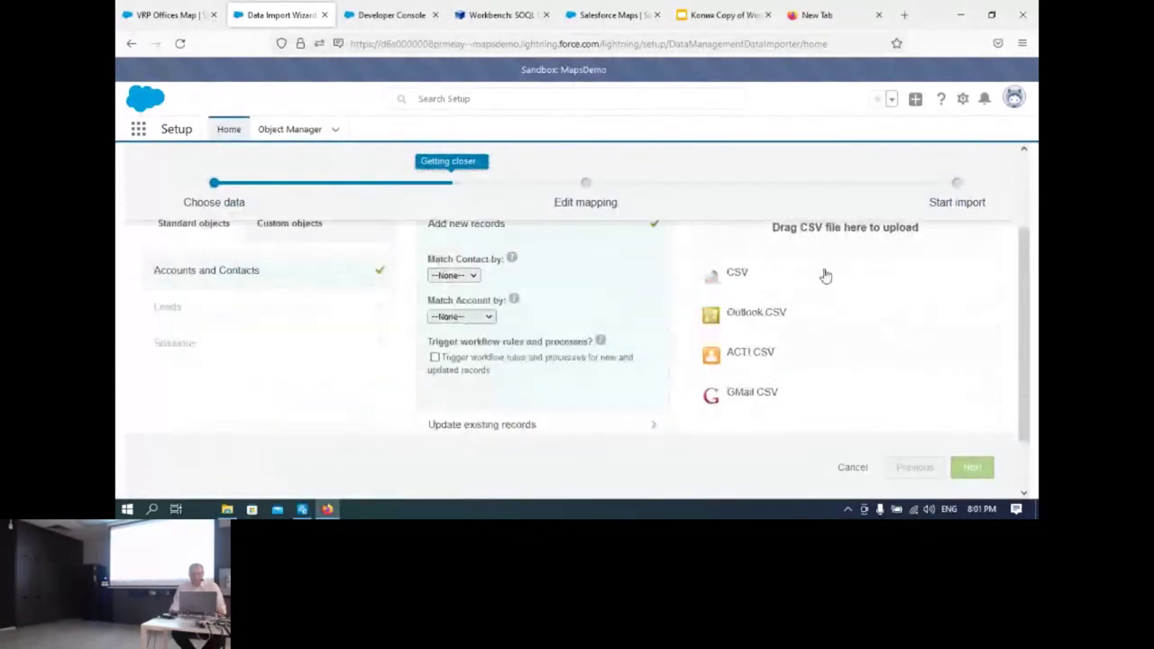
pyautogui.click(824, 276)
pyautogui.scroll(-3, 825, 307)
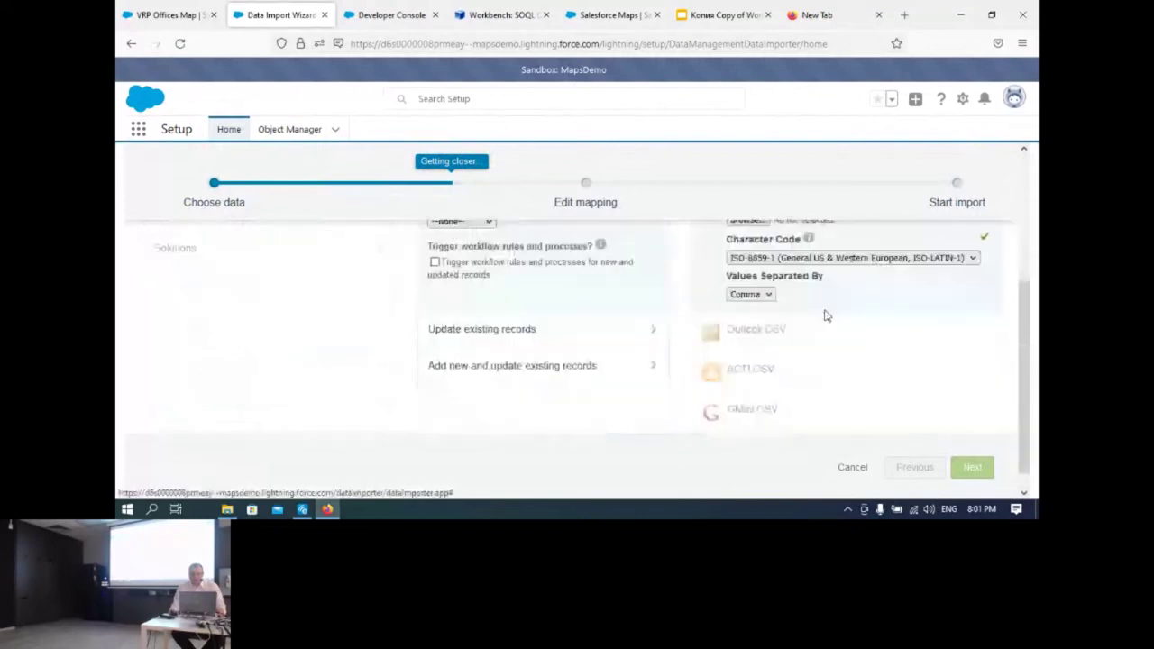
pyautogui.click(966, 259)
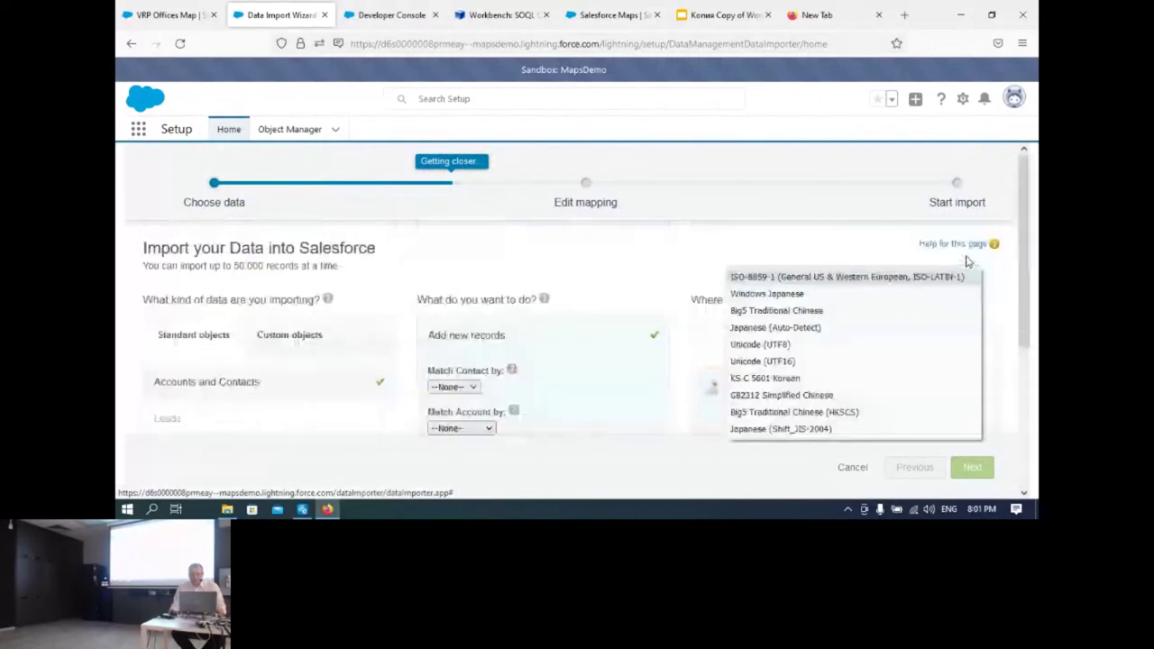
pyautogui.click(871, 348)
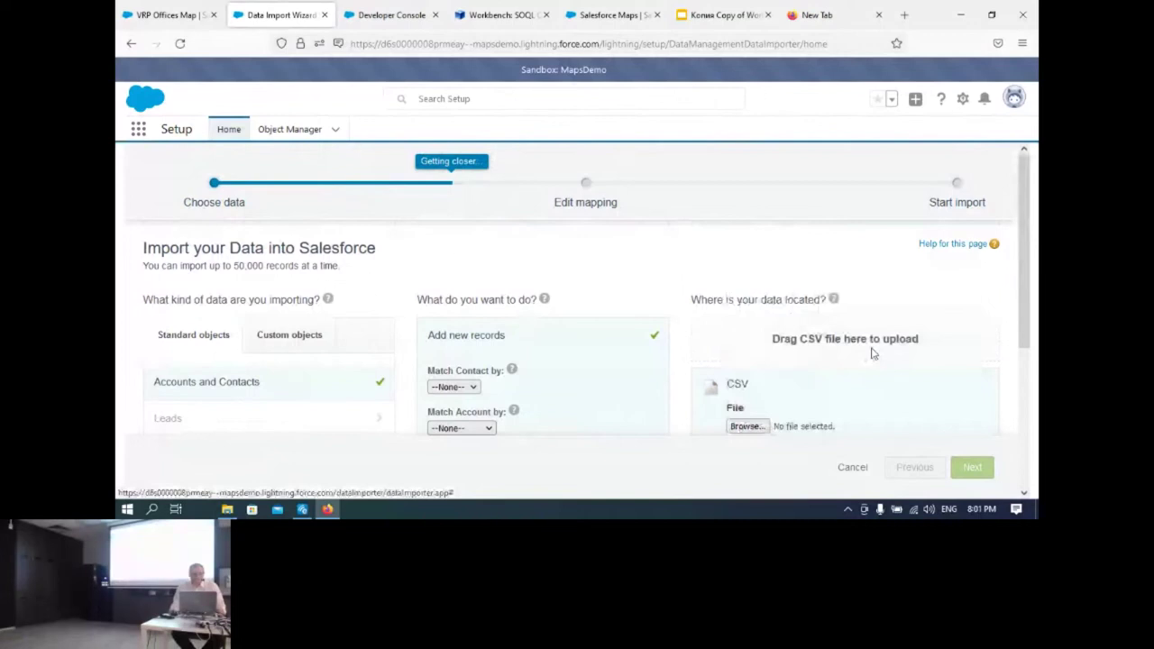
# Load the MEETUP130122 file and advance to field mapping.
pyautogui.click(871, 354)
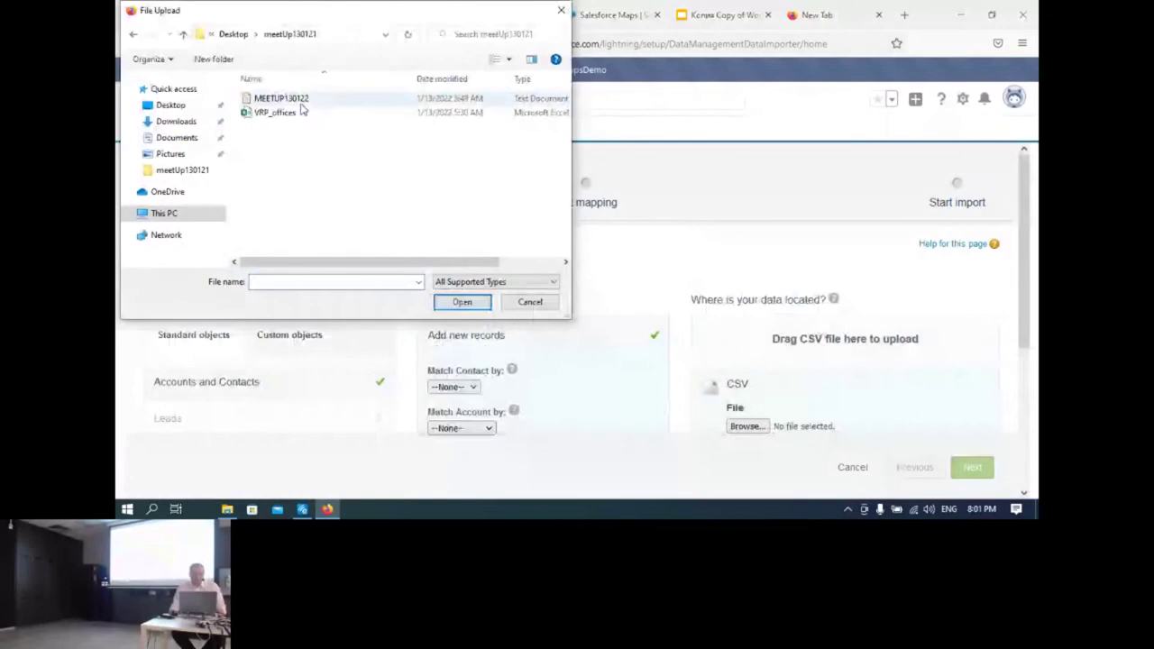
pyautogui.click(303, 103)
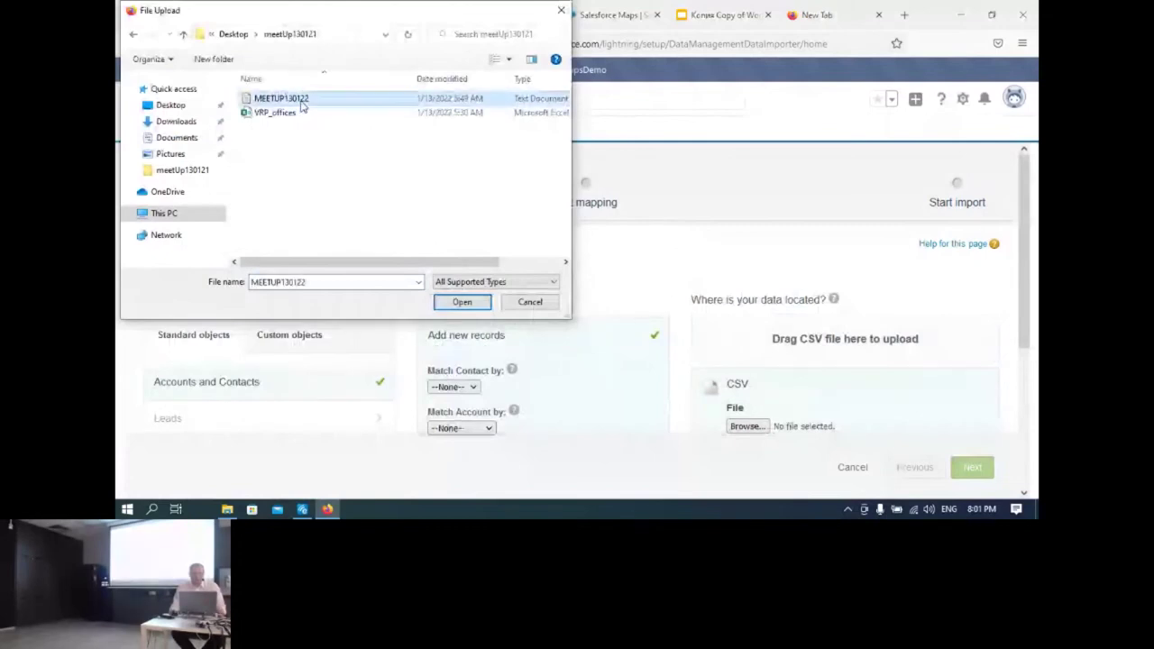
pyautogui.doubleClick(303, 105)
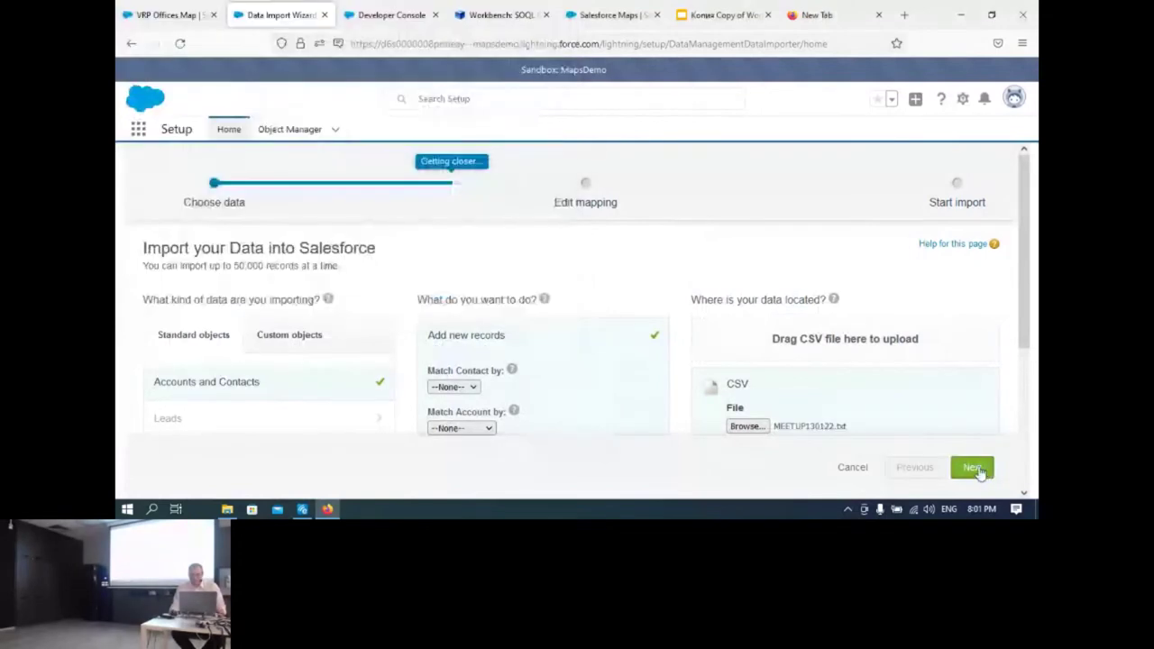
pyautogui.click(974, 468)
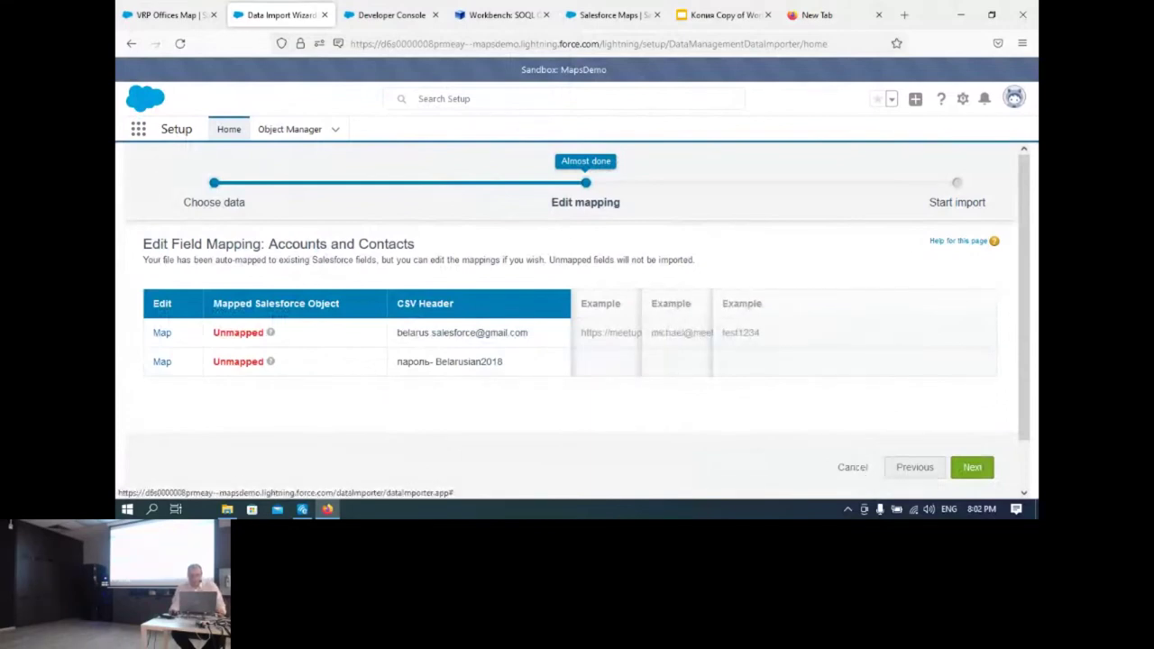
# Cancel and quit the import wizard, then go back to the previous Setup page.
pyautogui.click(853, 468)
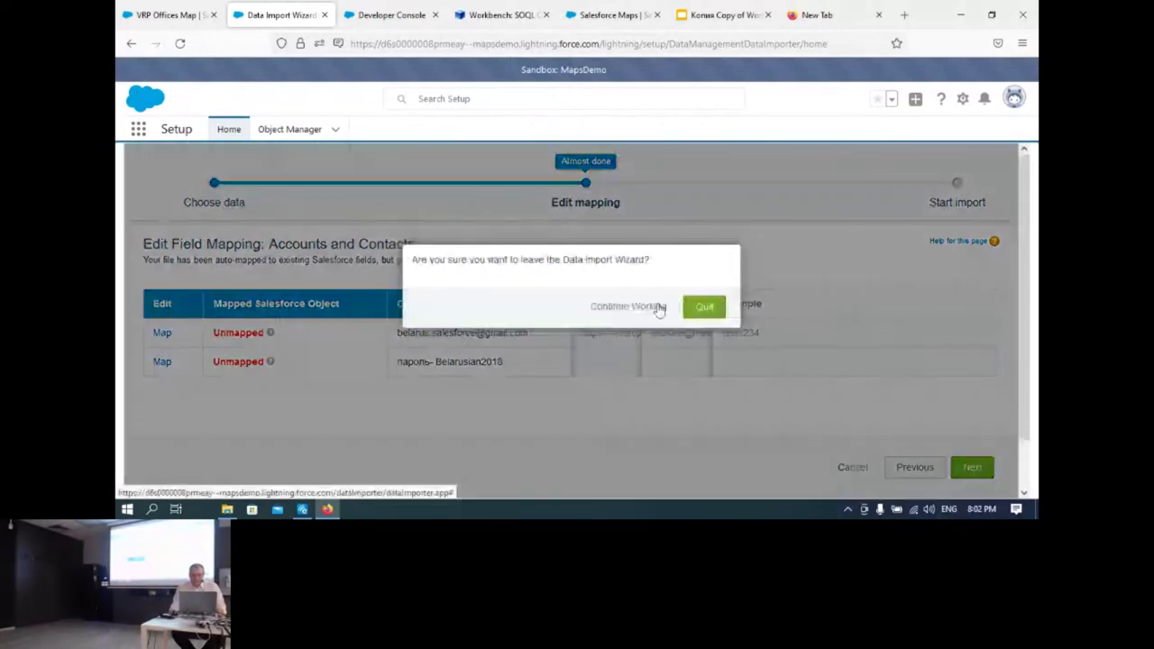
pyautogui.click(701, 307)
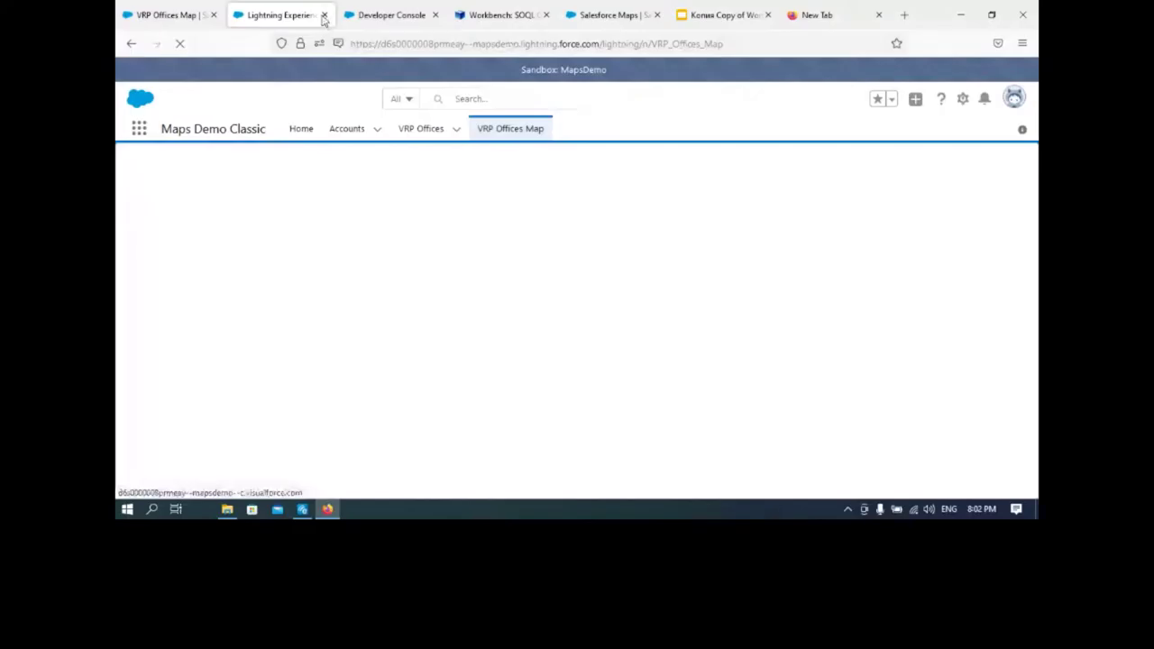
pyautogui.click(132, 45)
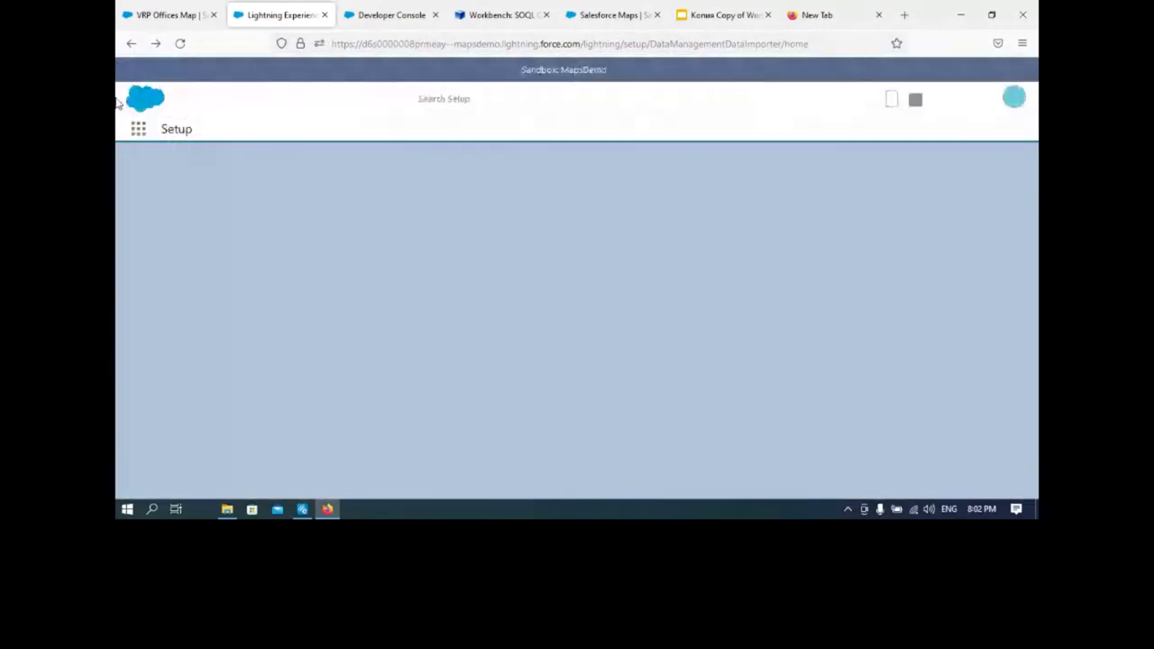
# Find Data Import via an App Launcher search for 'dat' and launch the wizard.
pyautogui.click(138, 129)
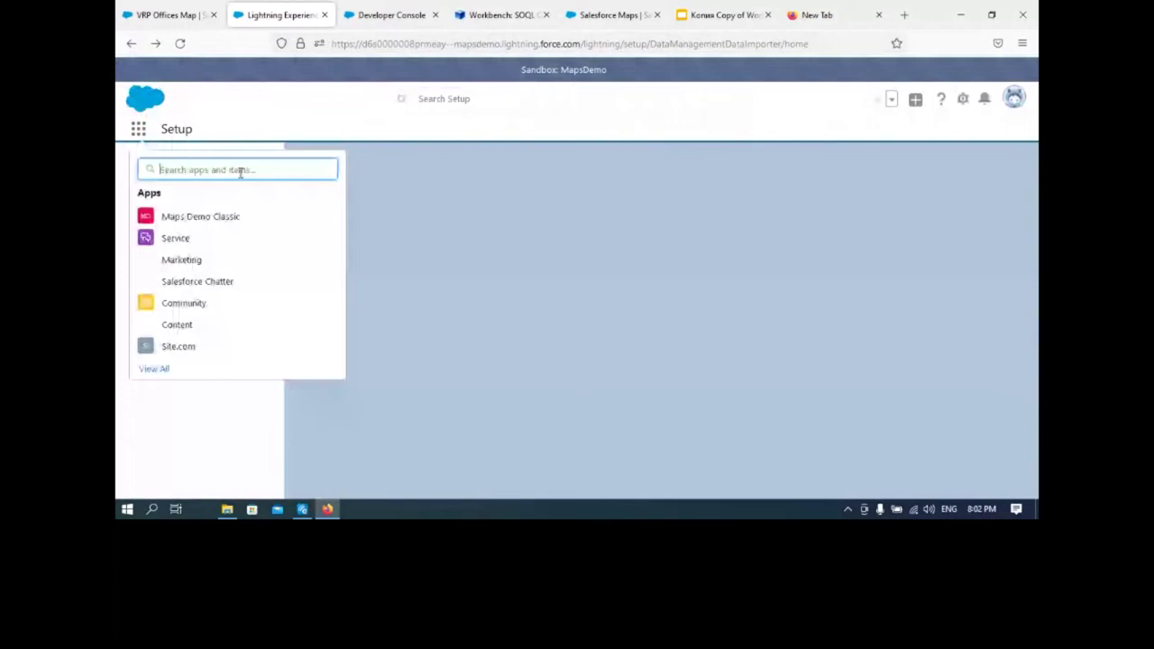
pyautogui.write('dat')
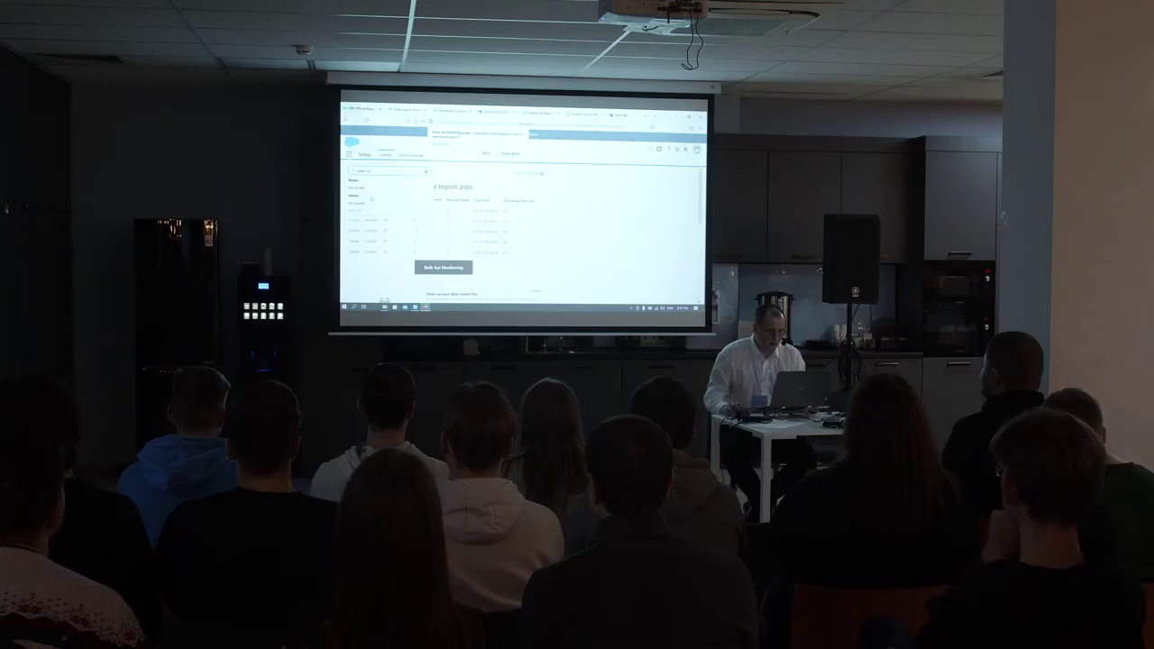
pyautogui.scroll(-3, 523, 234)
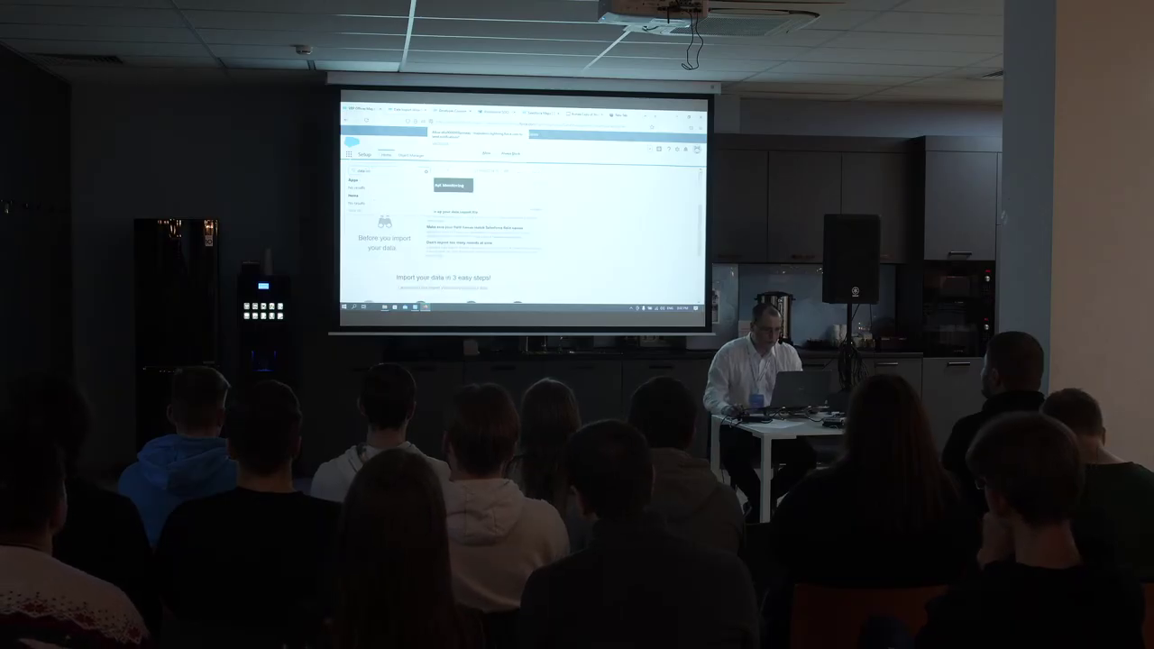
pyautogui.scroll(-2, 523, 234)
pyautogui.scroll(5, 523, 234)
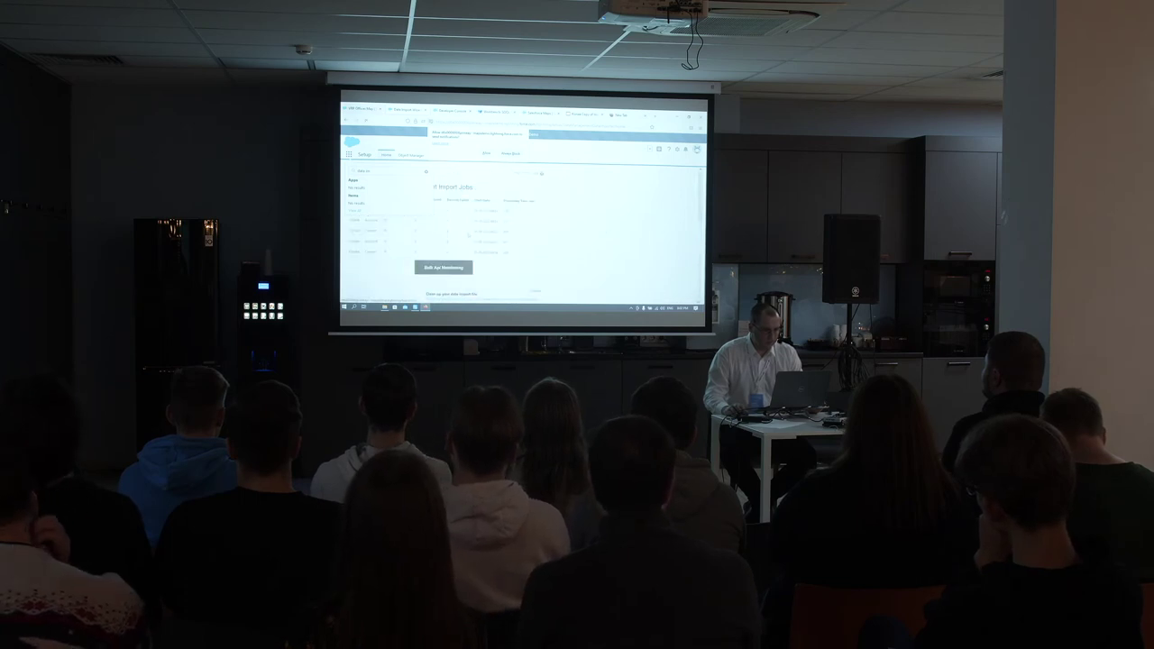
pyautogui.click(444, 267)
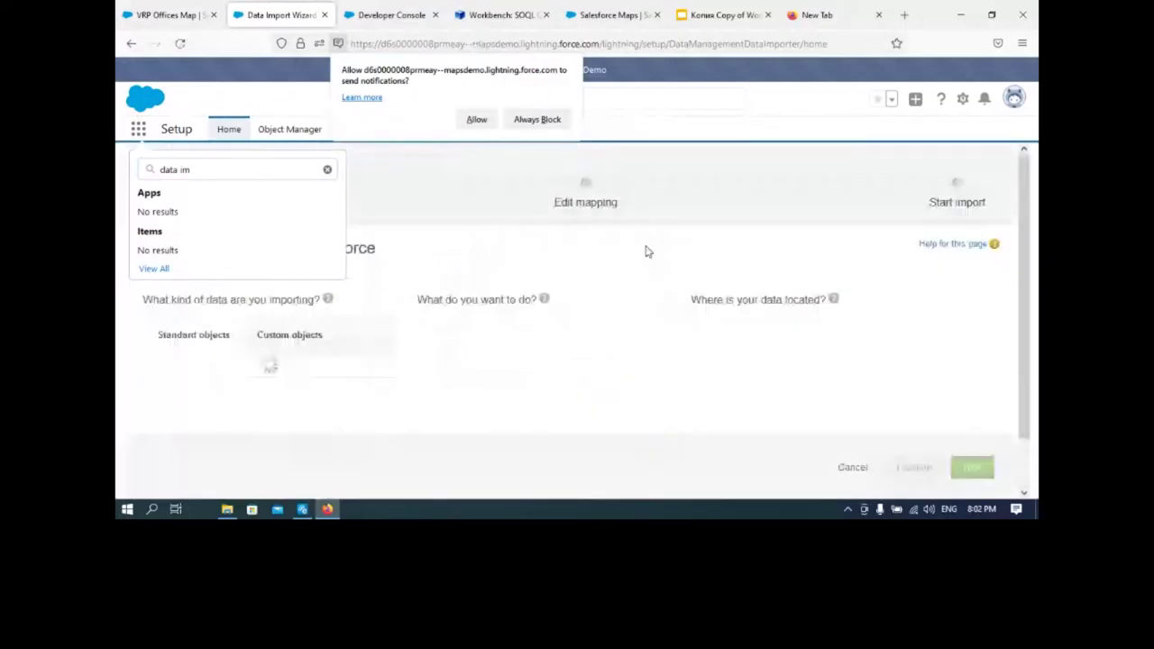
# Add new records from VRP_offices with Unicode (UTF8) encoding and advance to the review.
pyautogui.click(595, 337)
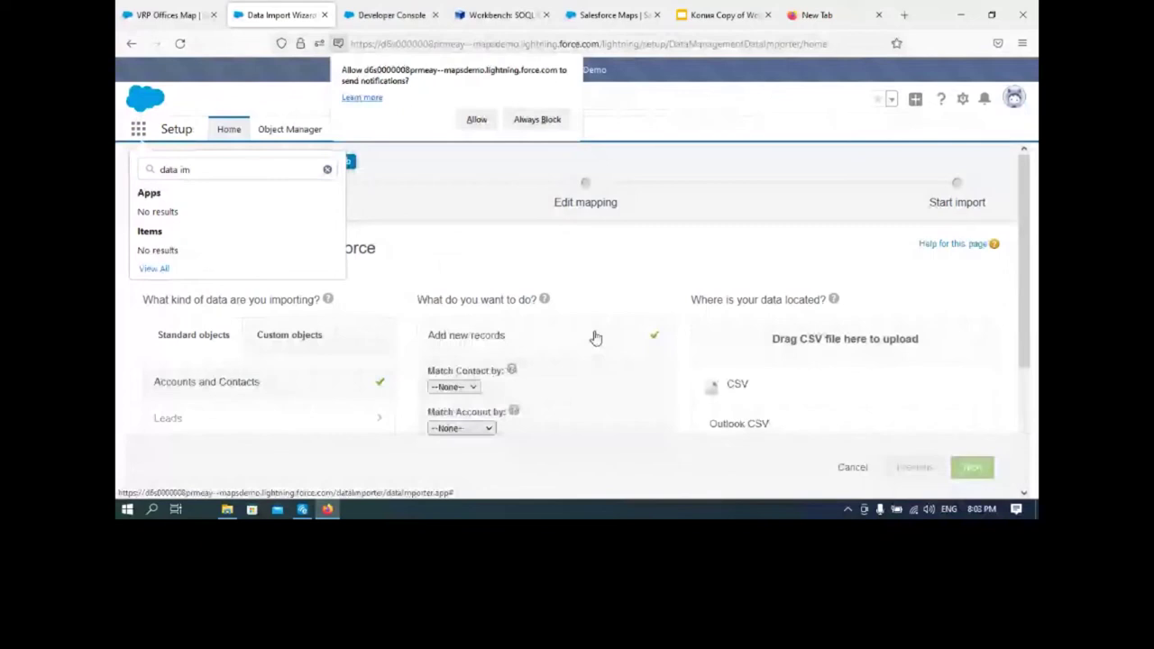
pyautogui.click(738, 383)
pyautogui.click(746, 425)
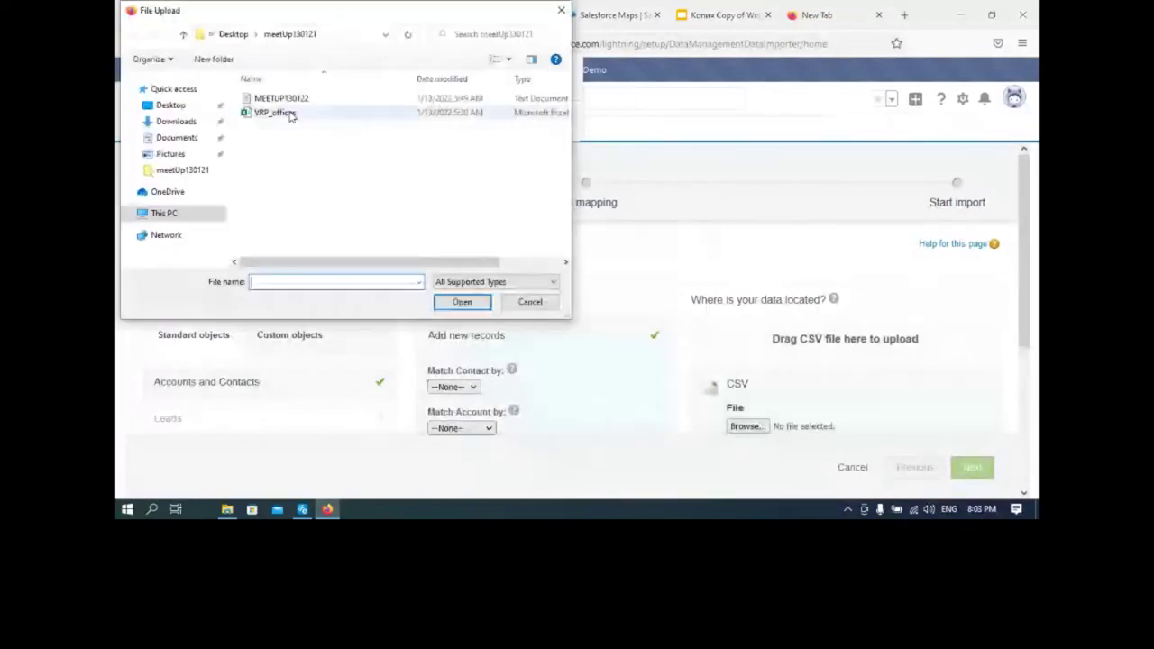
pyautogui.click(290, 115)
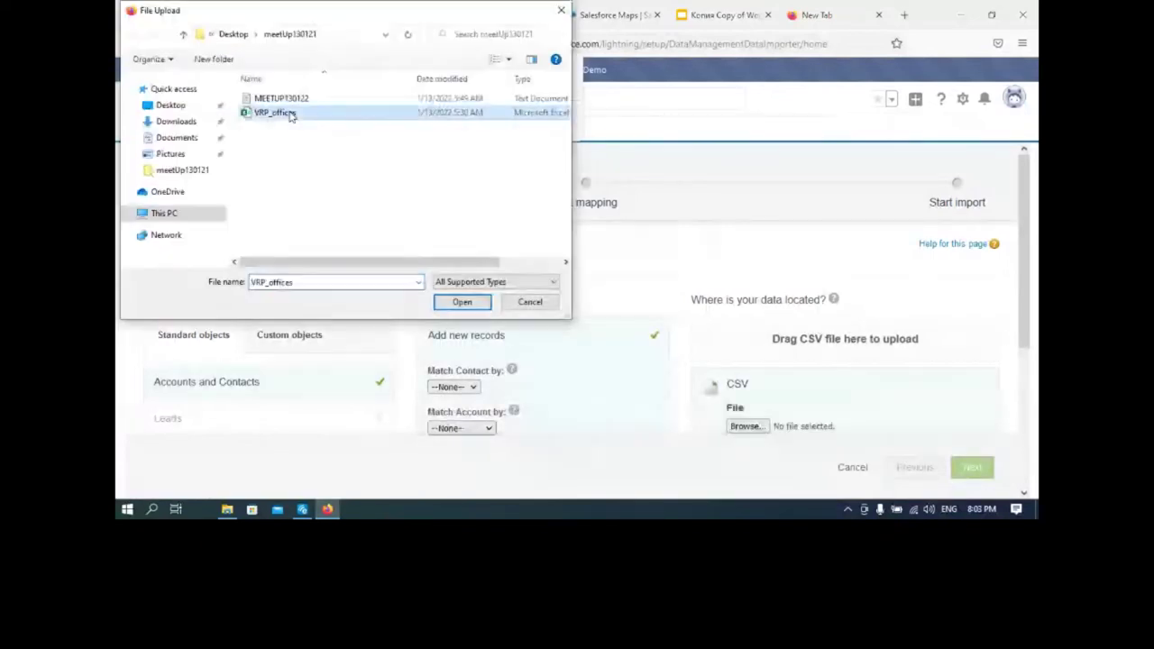
pyautogui.click(463, 302)
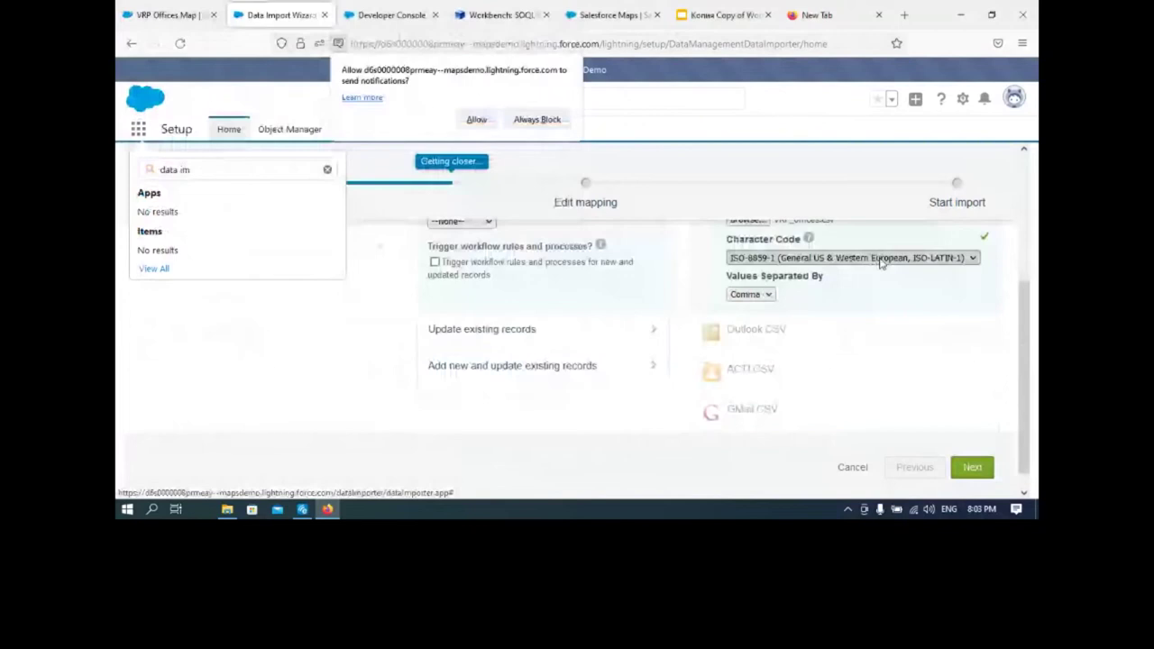
pyautogui.click(881, 260)
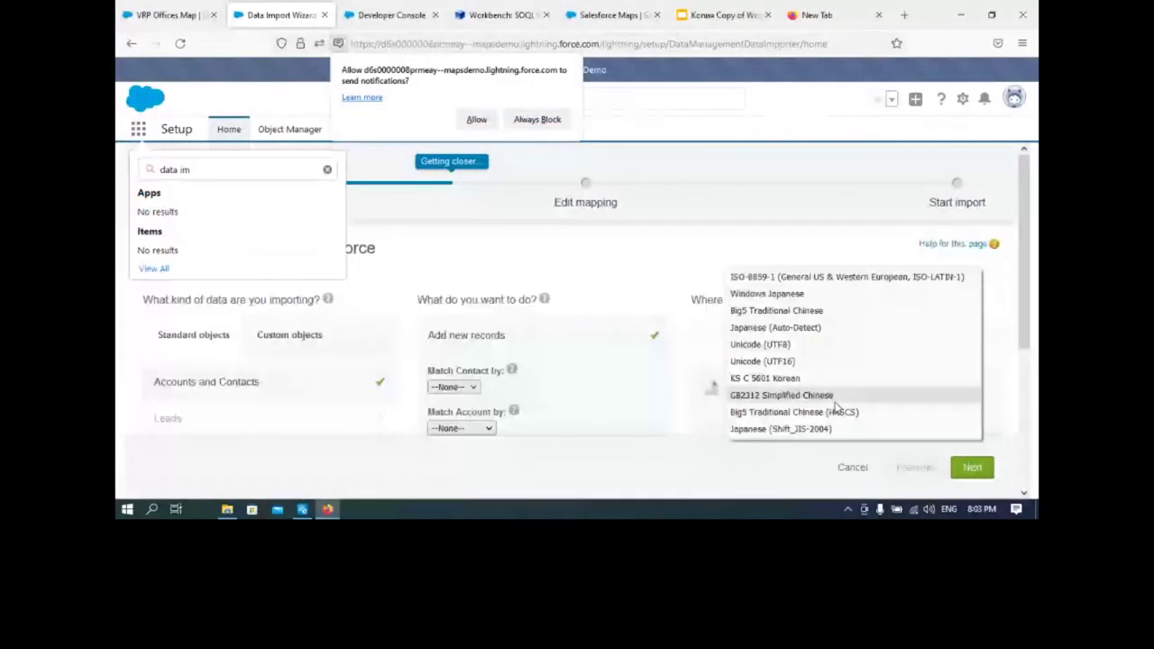
pyautogui.click(833, 351)
pyautogui.click(972, 467)
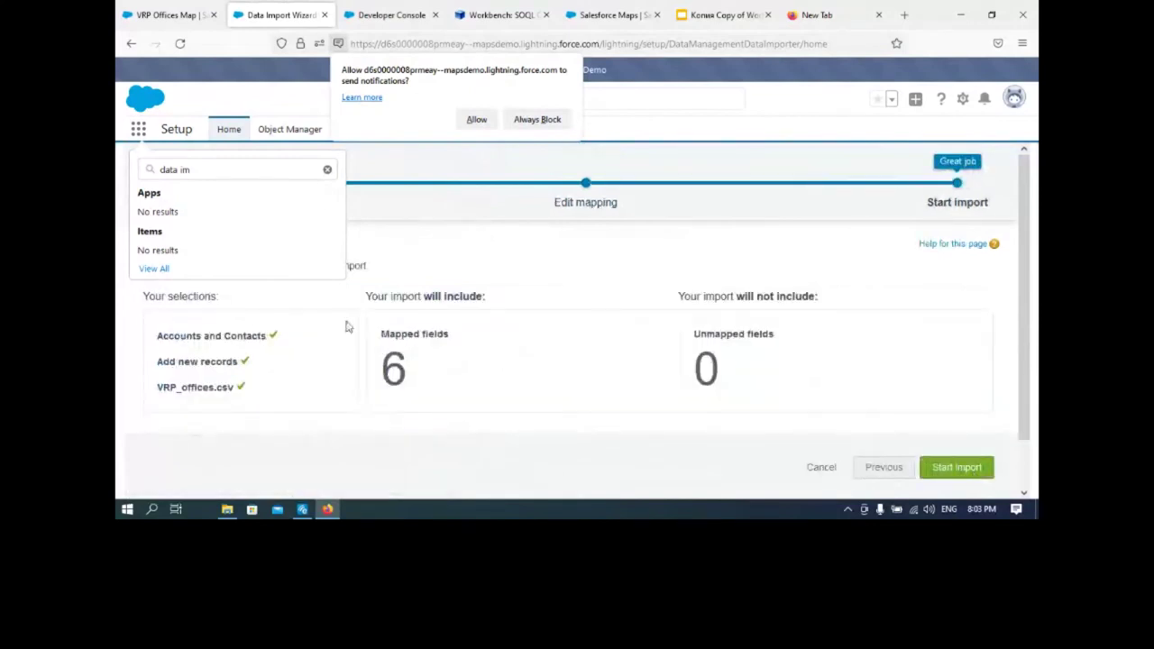
# Start the VRP_offices.csv import and acknowledge the confirmation.
pyautogui.click(952, 471)
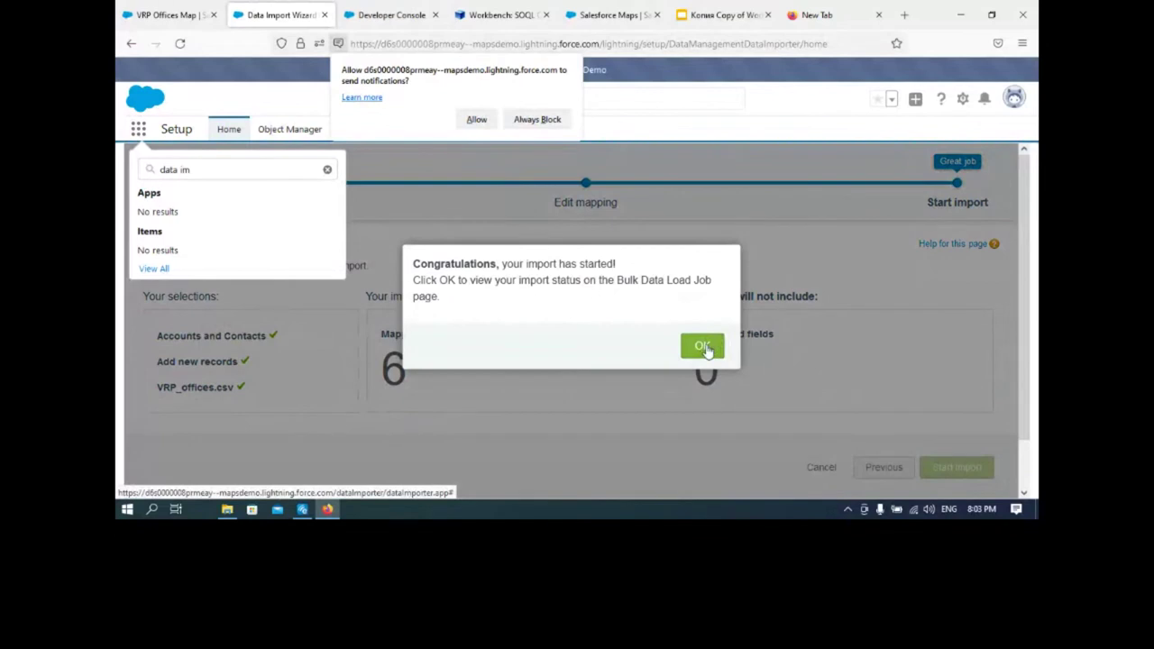
pyautogui.click(703, 348)
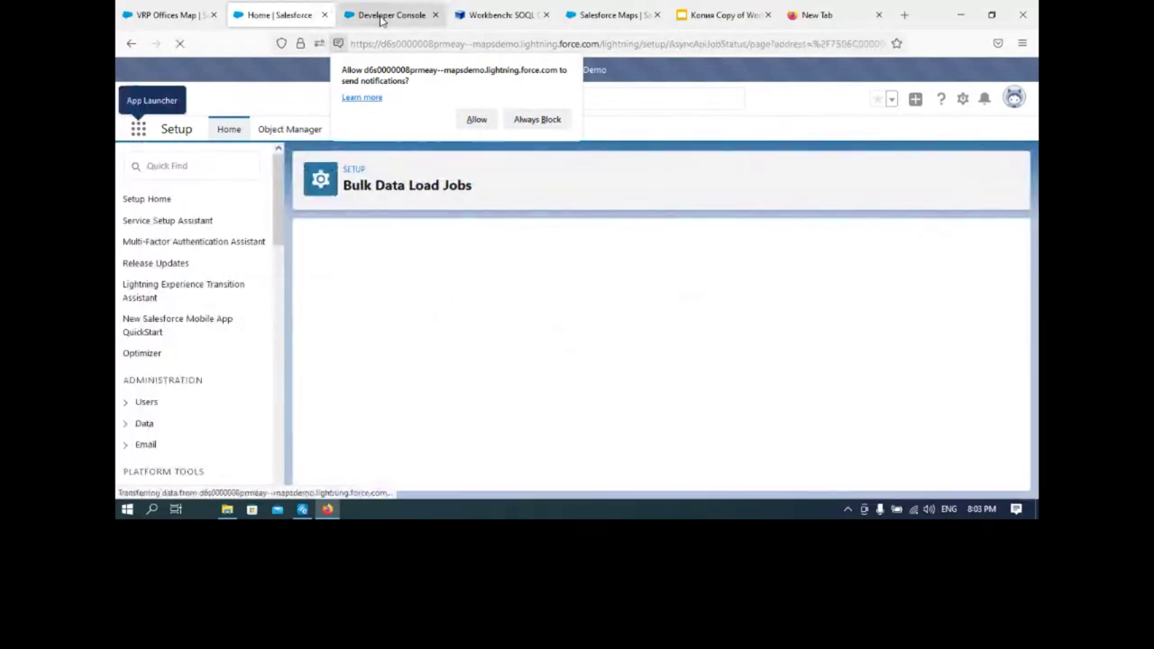
# Check the All Accounts list for imported offices, then open the VRP Offices Map.
pyautogui.click(184, 16)
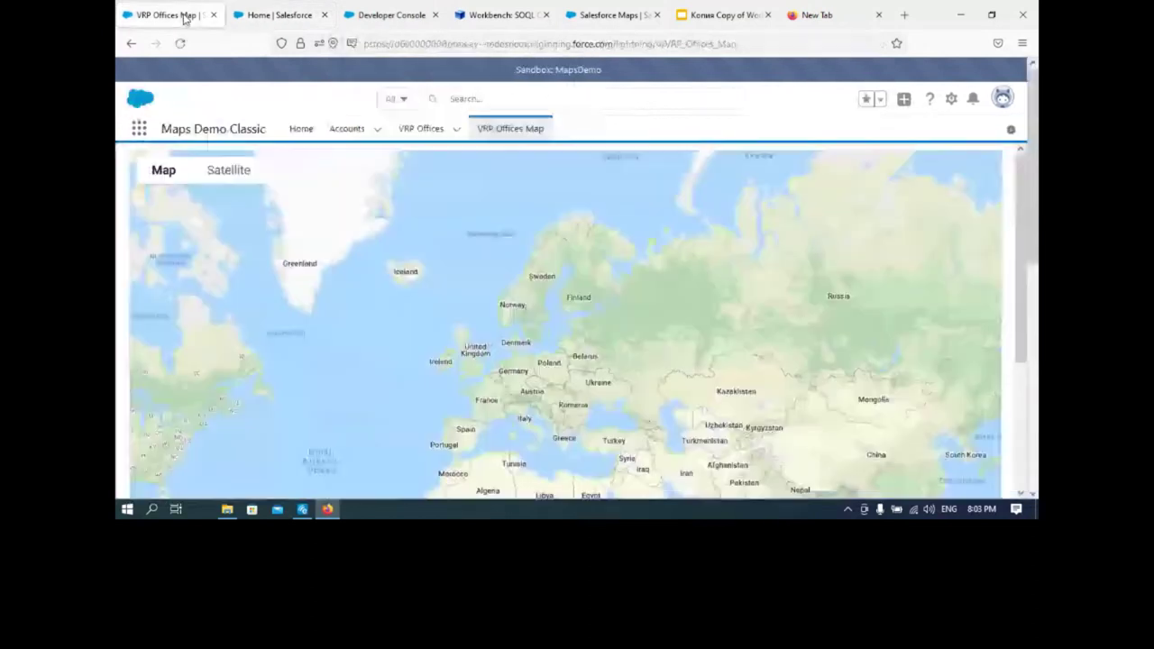
pyautogui.click(346, 132)
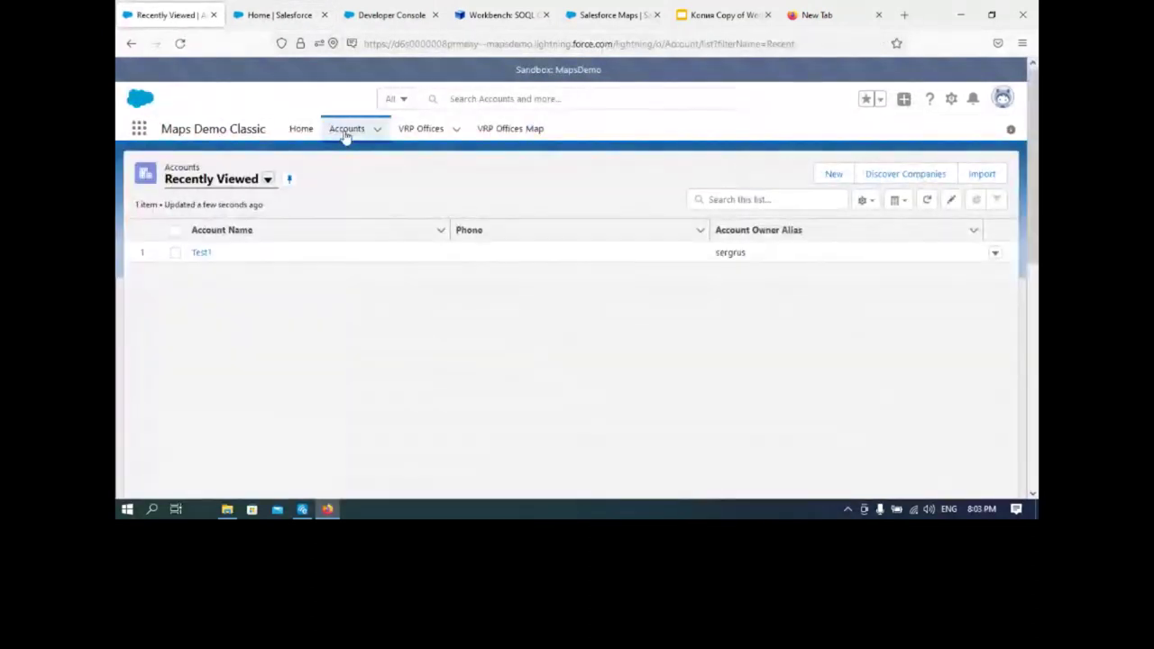
pyautogui.click(268, 180)
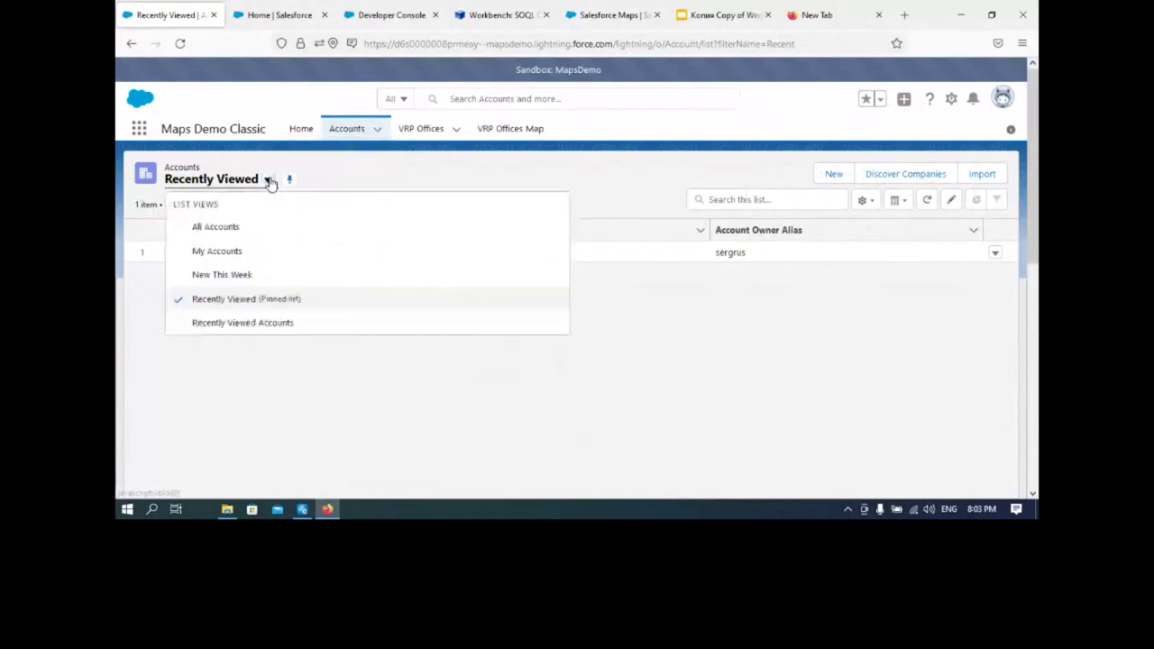
pyautogui.click(260, 232)
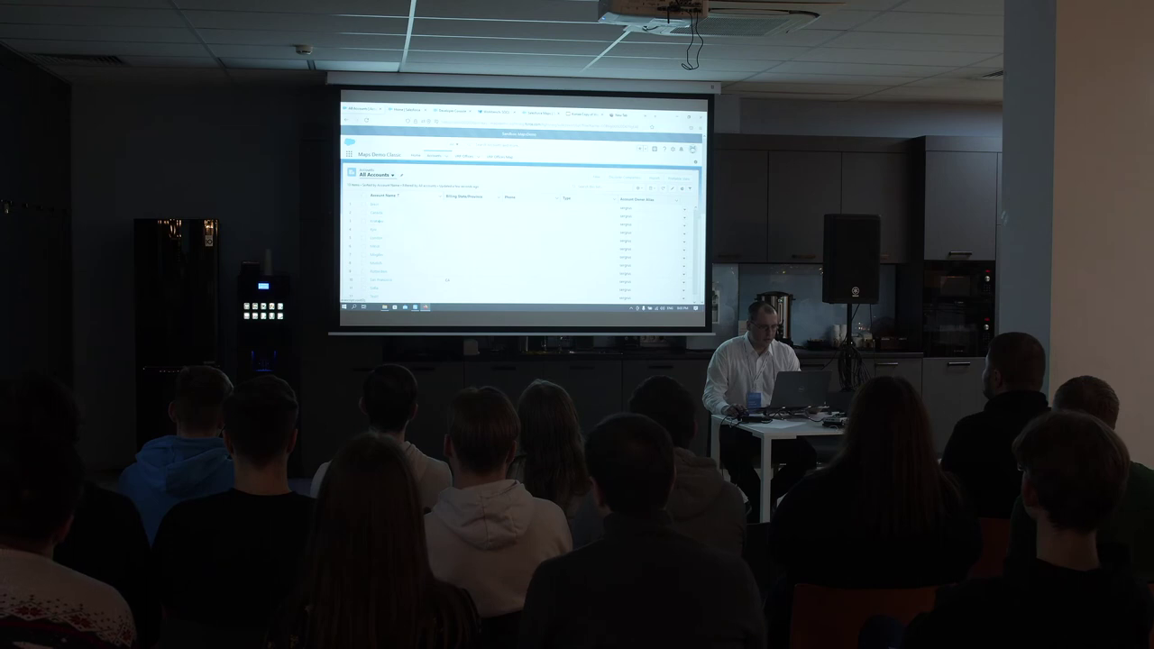
pyautogui.scroll(-1, 375, 228)
pyautogui.scroll(1, 376, 228)
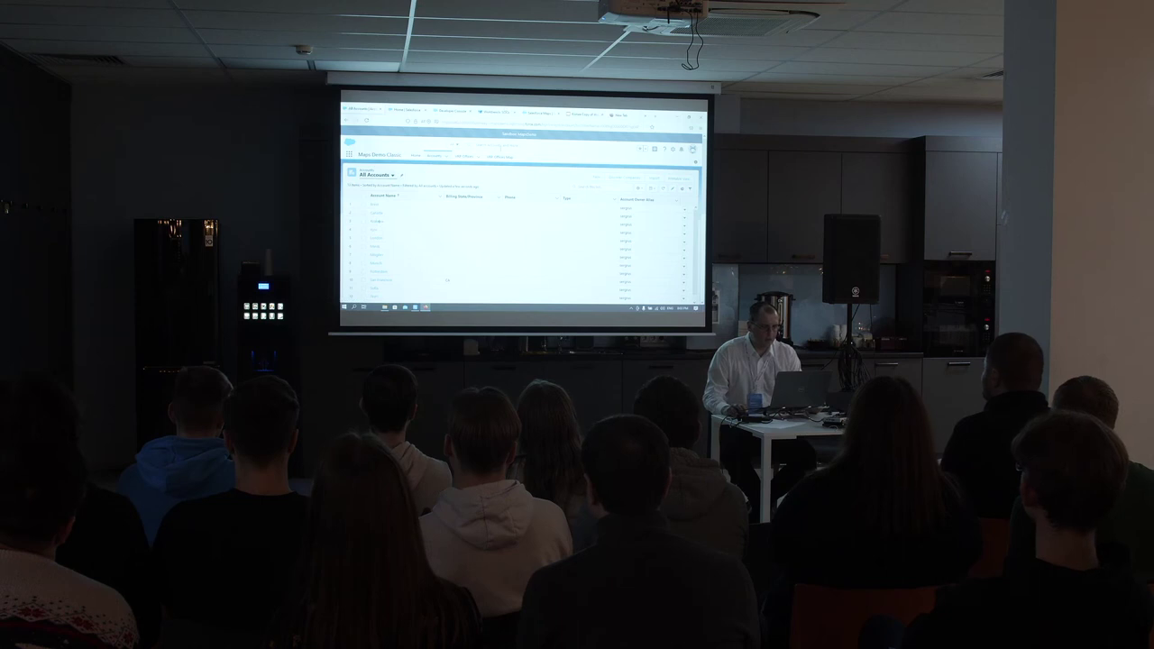
pyautogui.click(499, 157)
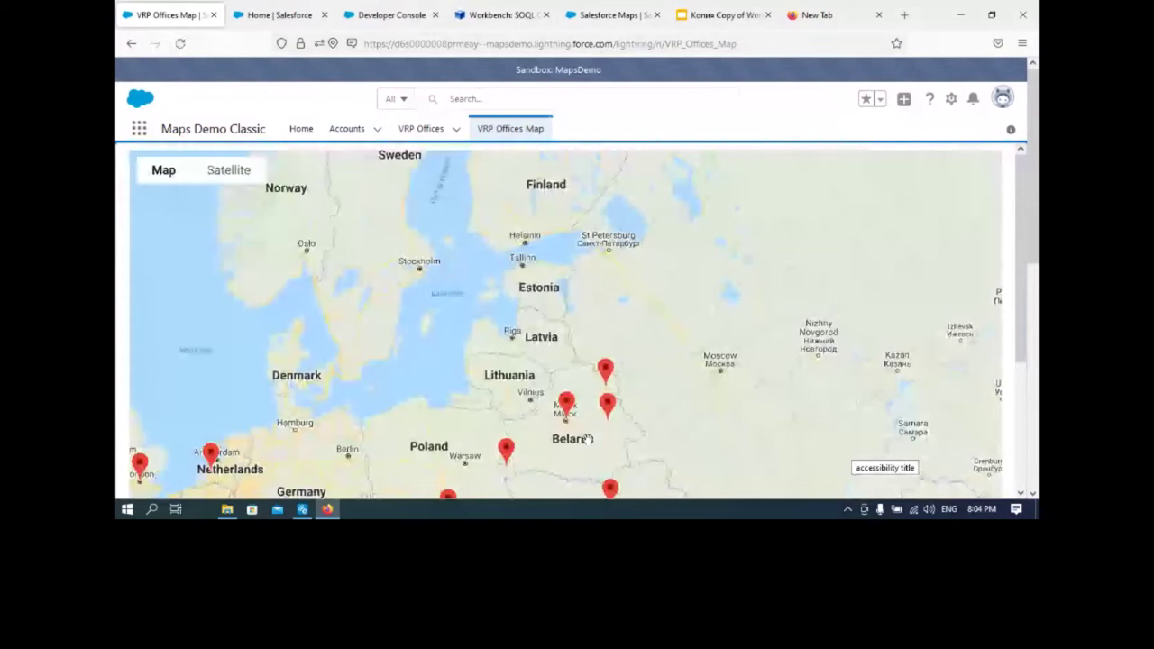
# Zoom and pan the offices map around the Minsk pin near the National Library.
pyautogui.scroll(7, 587, 438)
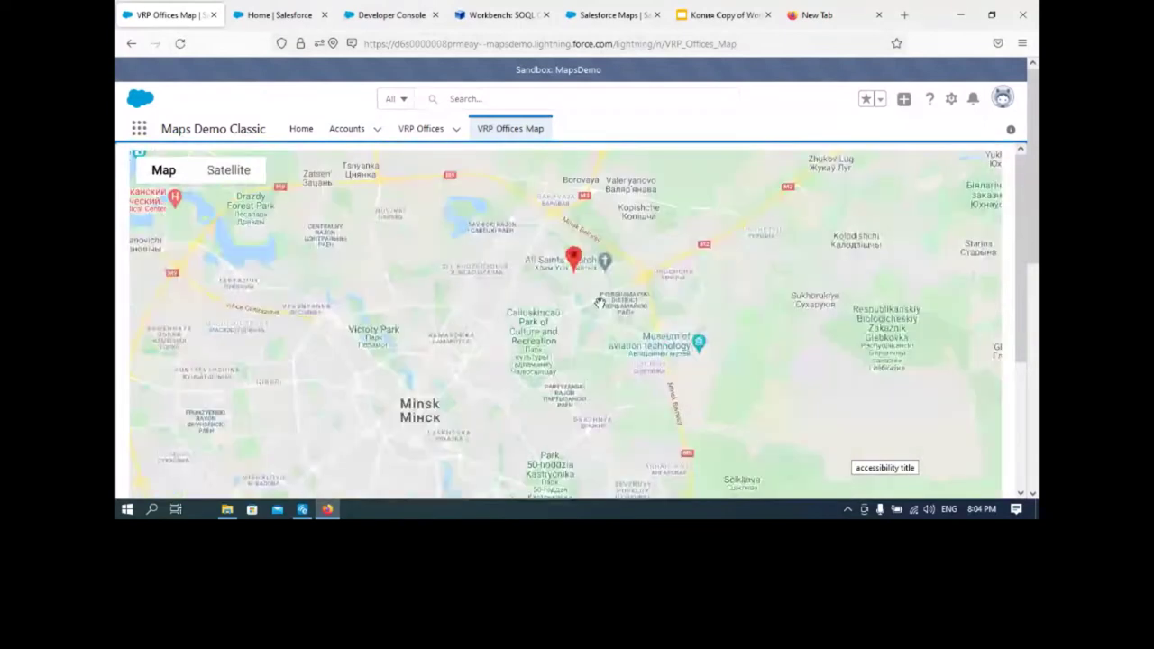
pyautogui.scroll(2, 600, 298)
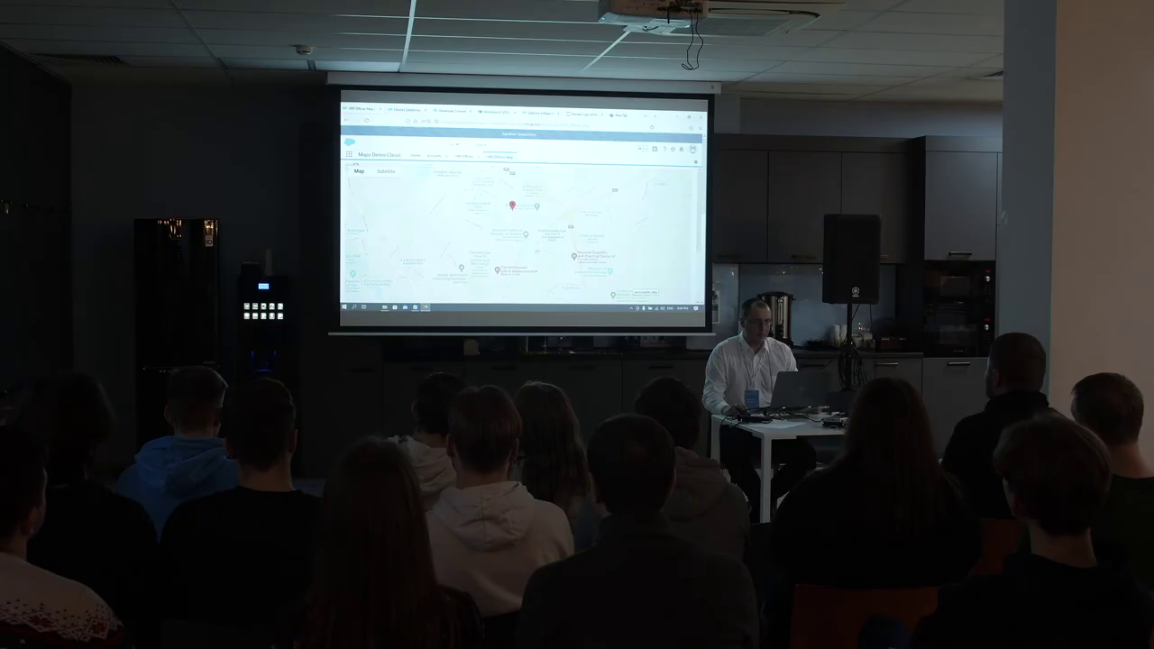
pyautogui.moveTo(606, 369); pyautogui.dragTo(607, 332)
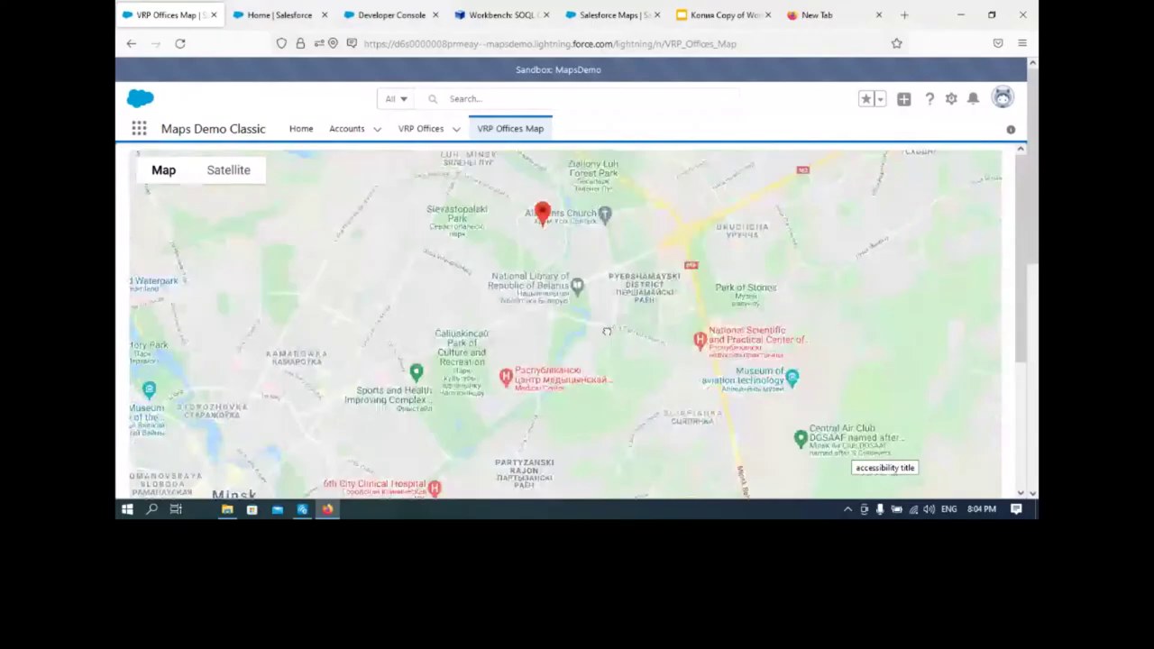
pyautogui.scroll(1, 569, 330)
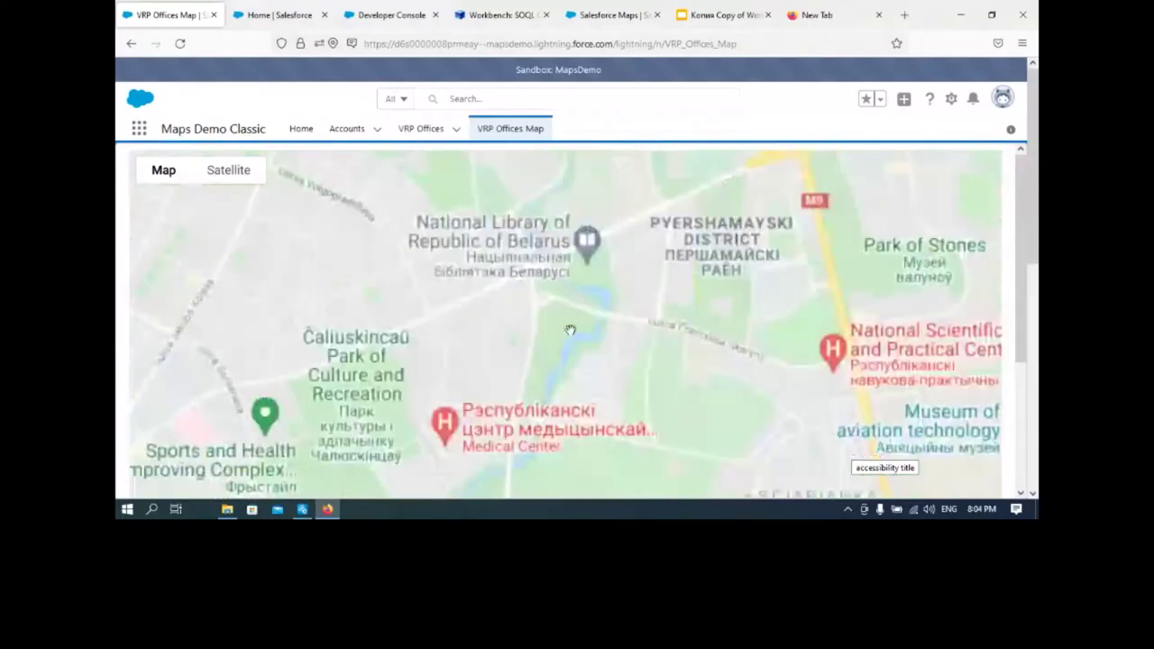
pyautogui.scroll(1, 570, 330)
pyautogui.moveTo(554, 315); pyautogui.dragTo(556, 362)
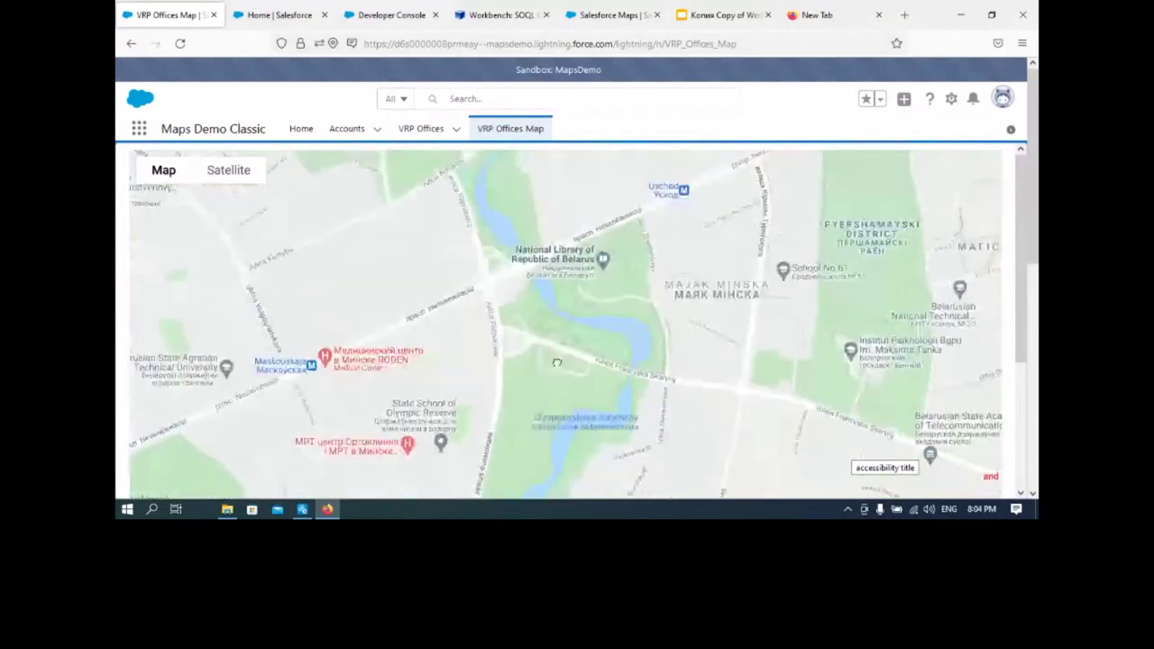
pyautogui.scroll(-2, 582, 299)
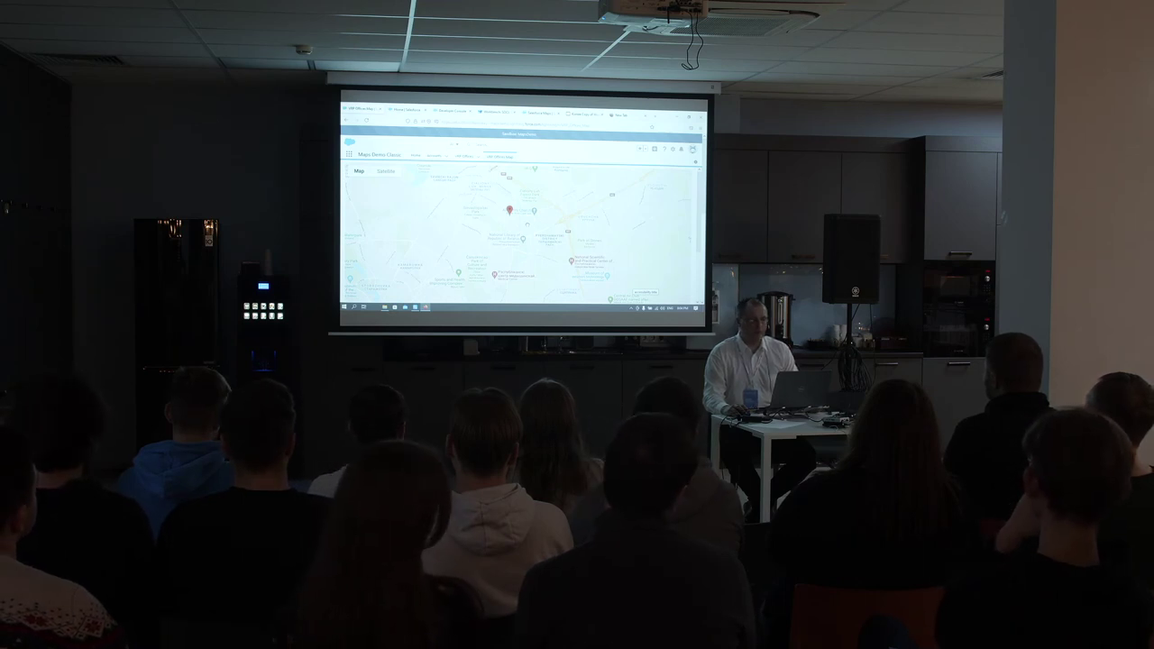
pyautogui.scroll(2, 514, 216)
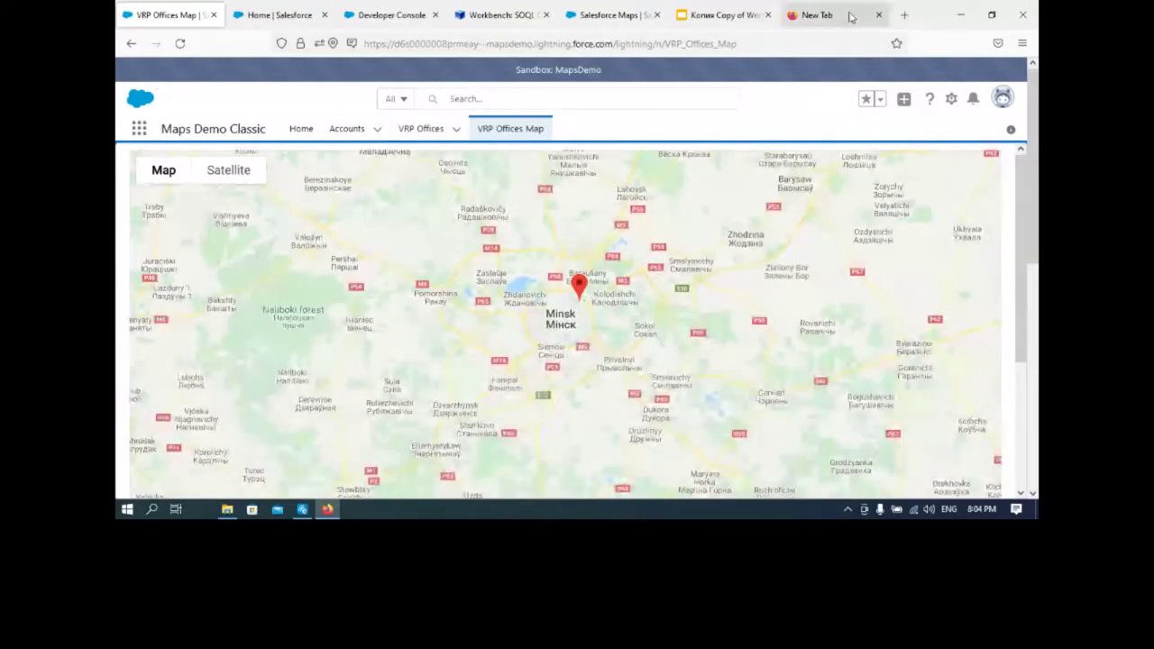
# Run the SOQL query on the Workbench query page.
pyautogui.click(485, 23)
pyautogui.hotkey('ctrl', 'a')
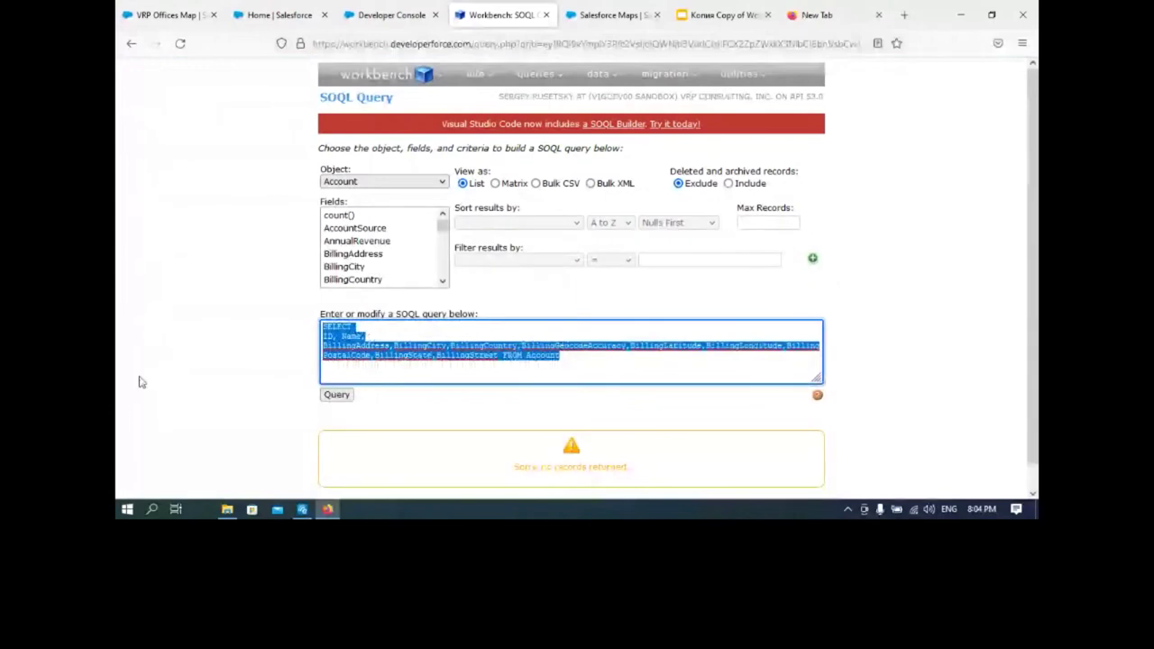
pyautogui.click(228, 367)
pyautogui.click(348, 397)
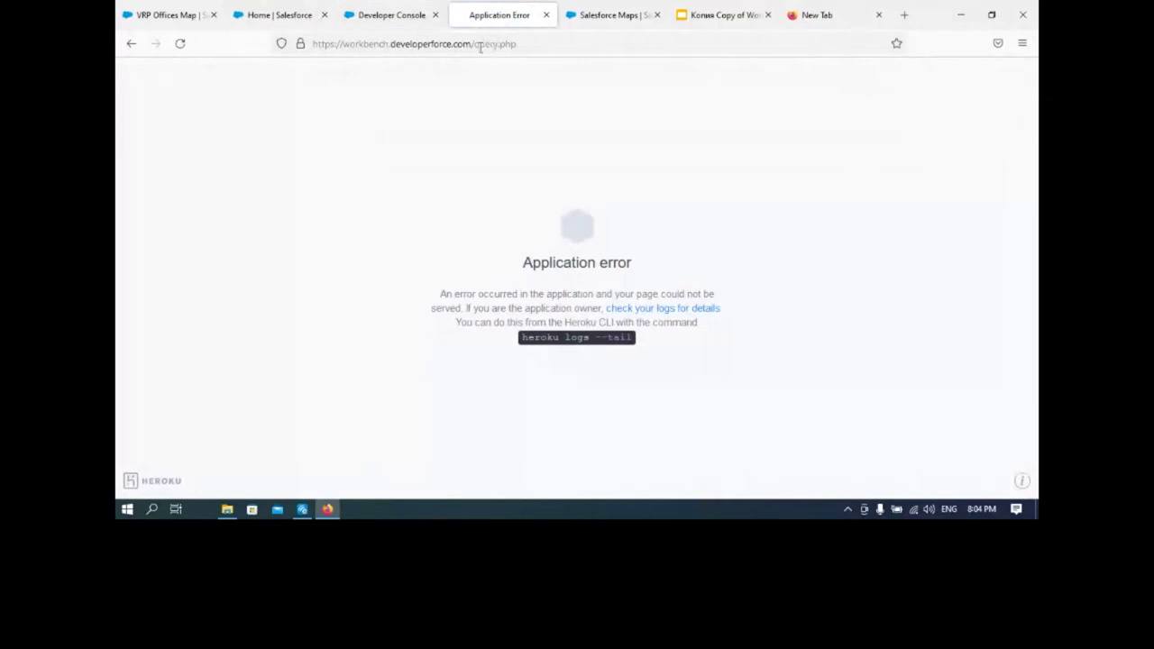
# Strip /query.php from the Workbench address, then switch to the Developer Console.
pyautogui.moveTo(470, 48); pyautogui.dragTo(597, 47)
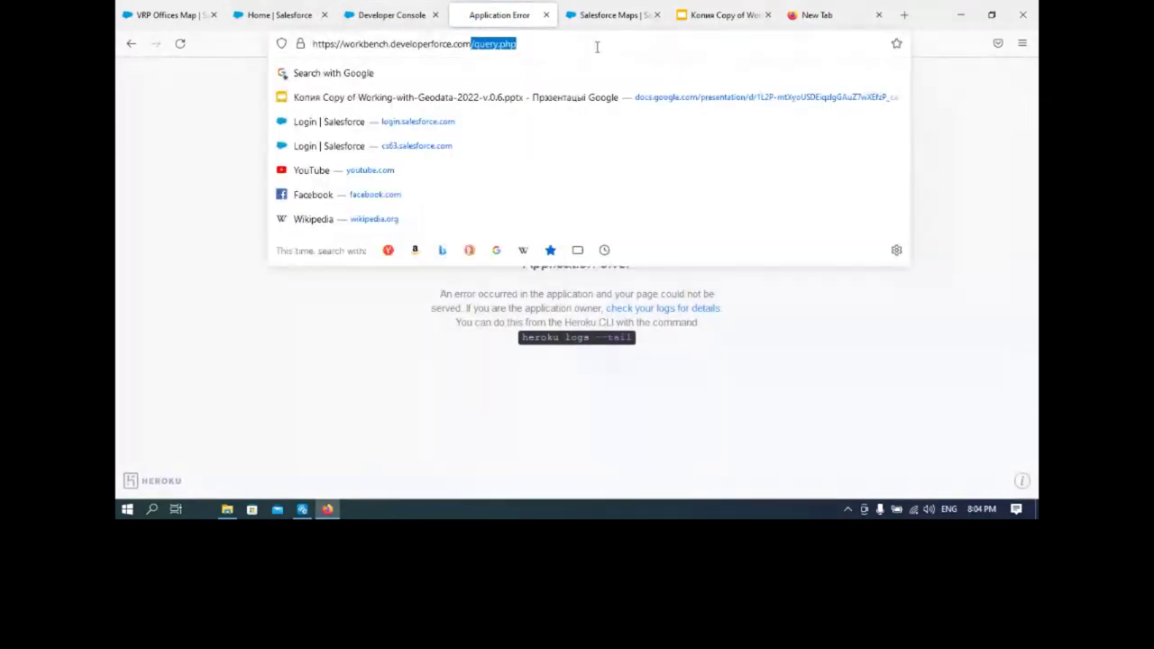
pyautogui.press('BackSpace')
pyautogui.press('Return')
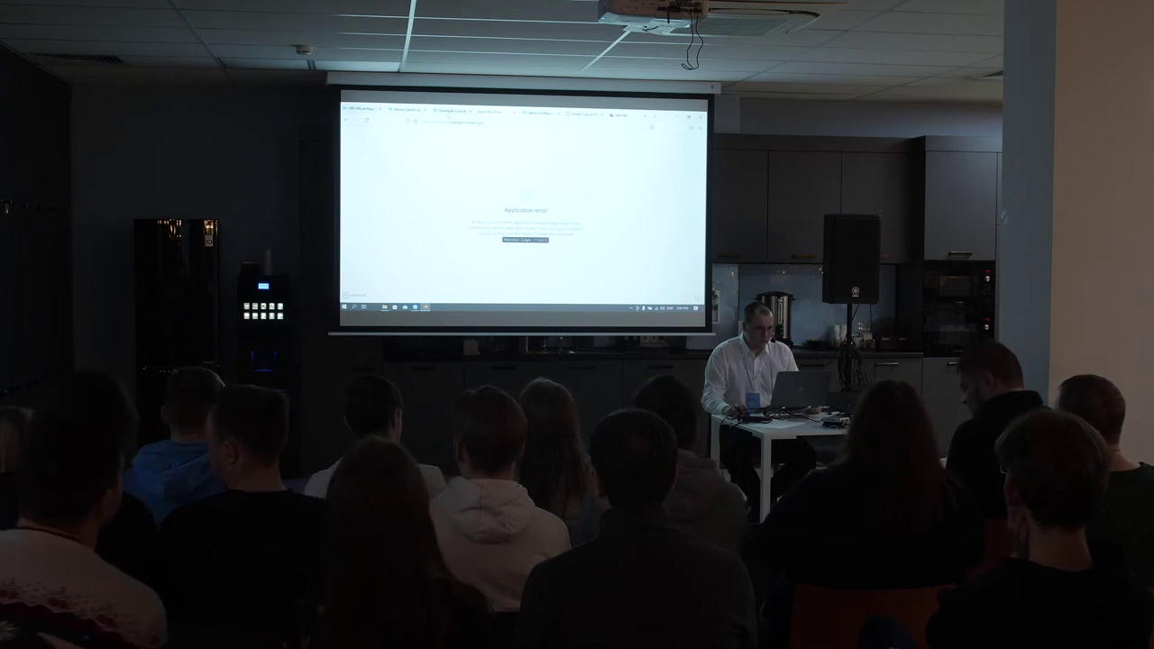
pyautogui.hotkey('alt', 'Tab')
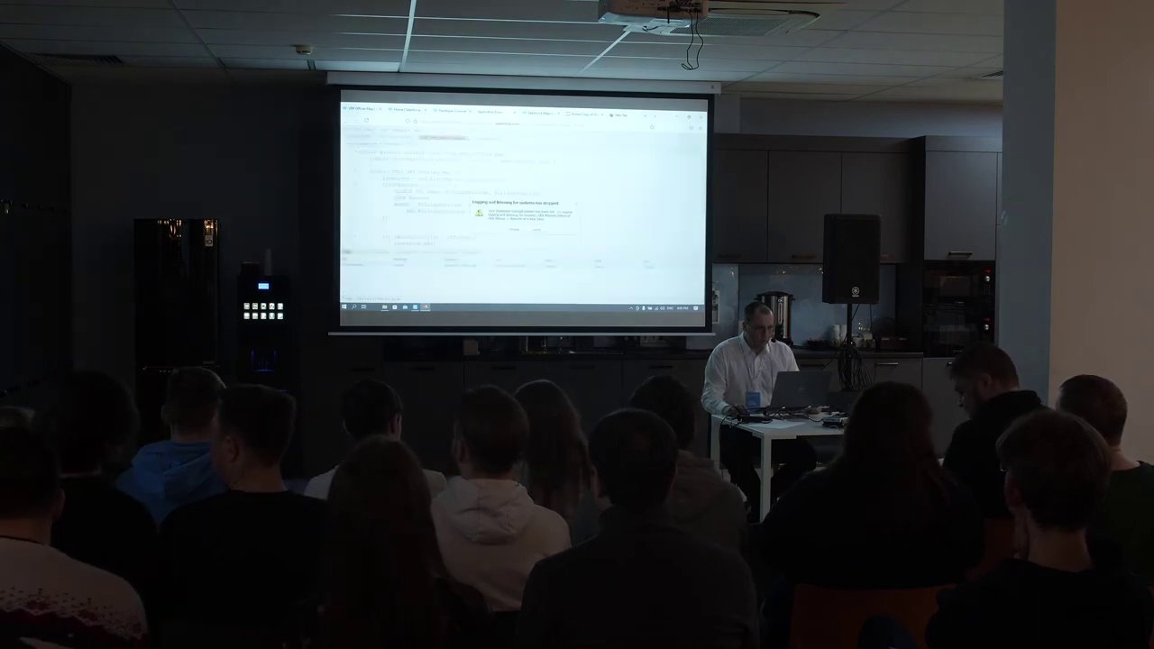
pyautogui.press('Return')
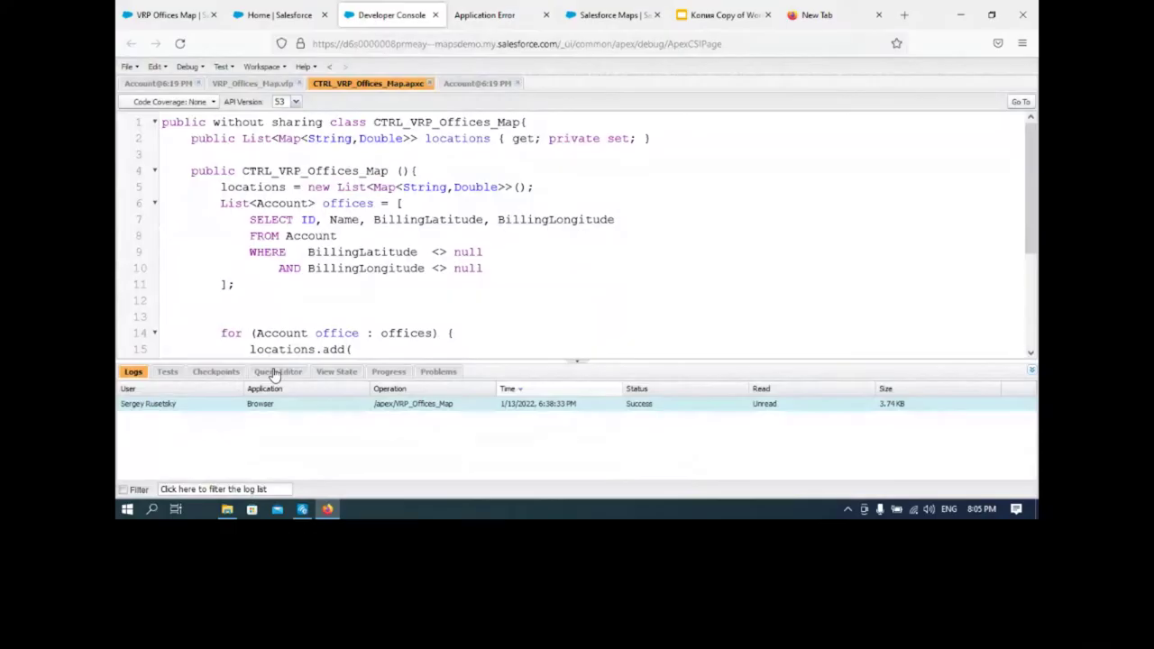
# Run the Account query, reload the console, and sort the 13 office rows by BillingGeocodeAccuracy.
pyautogui.click(275, 371)
pyautogui.click(135, 490)
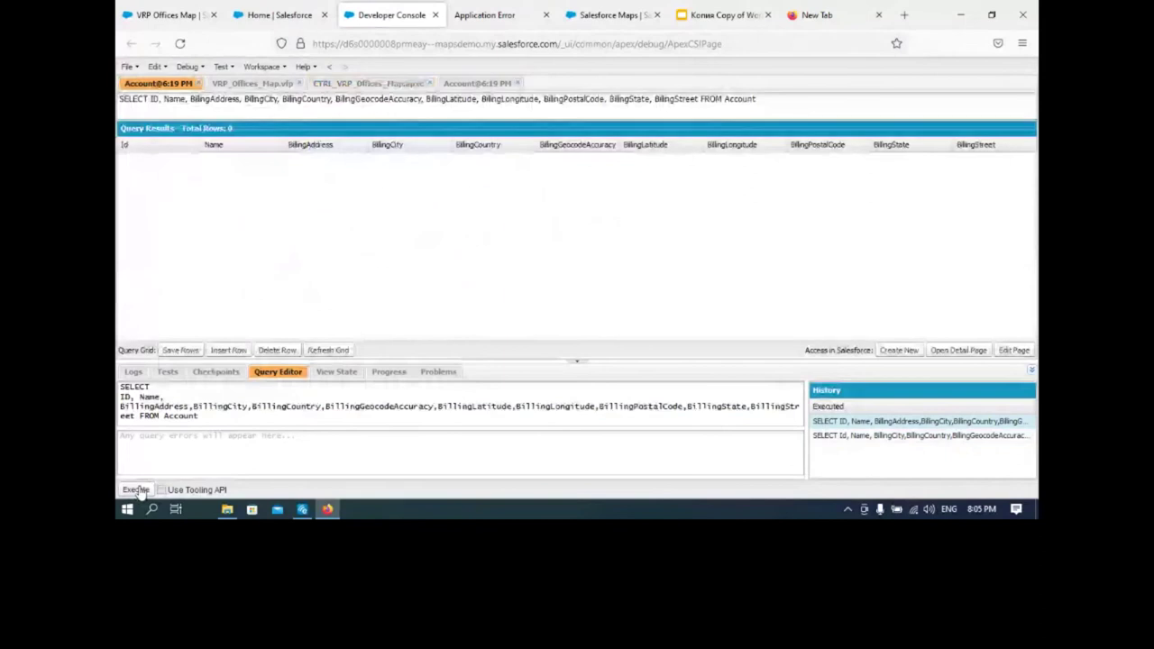
pyautogui.click(137, 492)
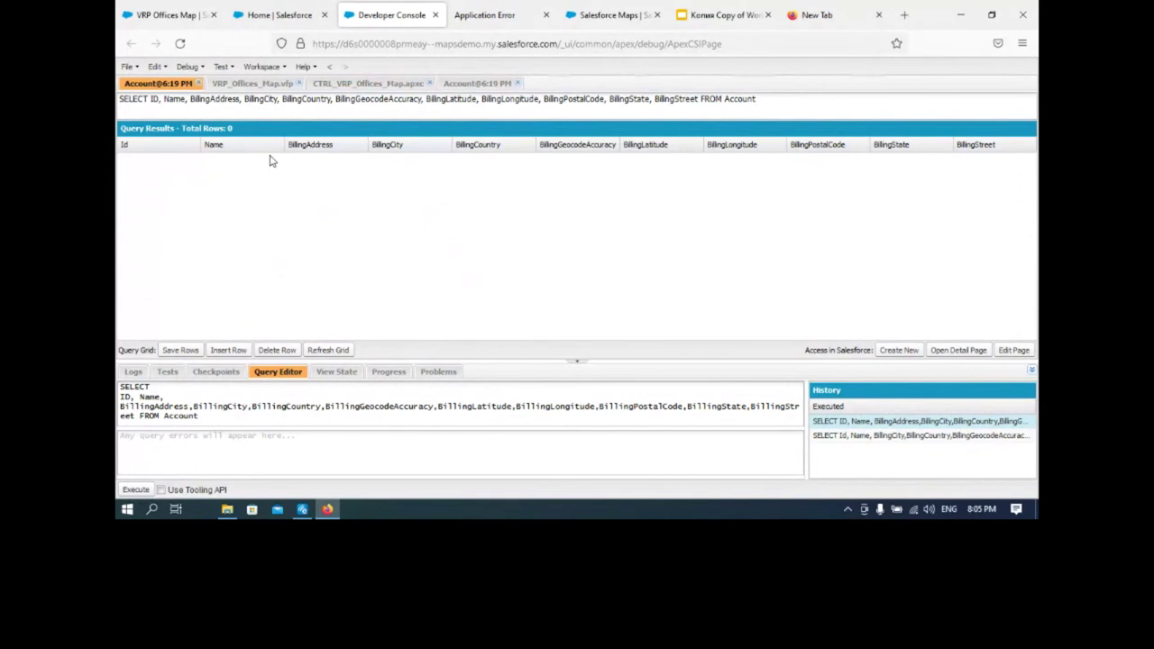
pyautogui.click(228, 411)
pyautogui.hotkey('ctrl', 'a')
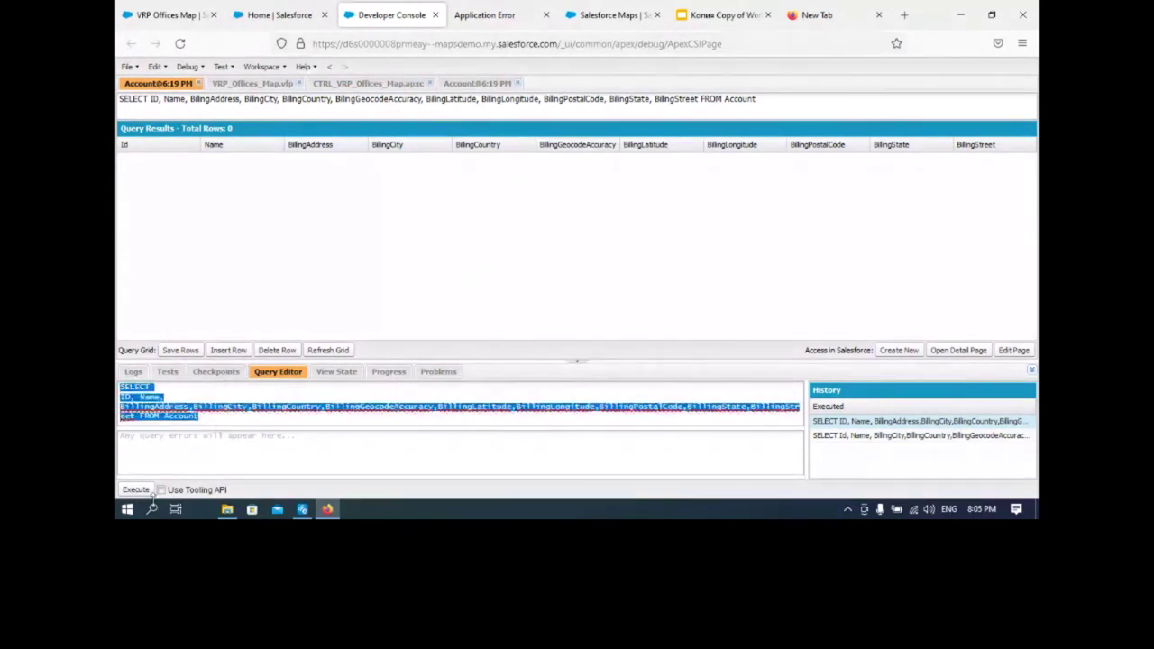
pyautogui.click(137, 491)
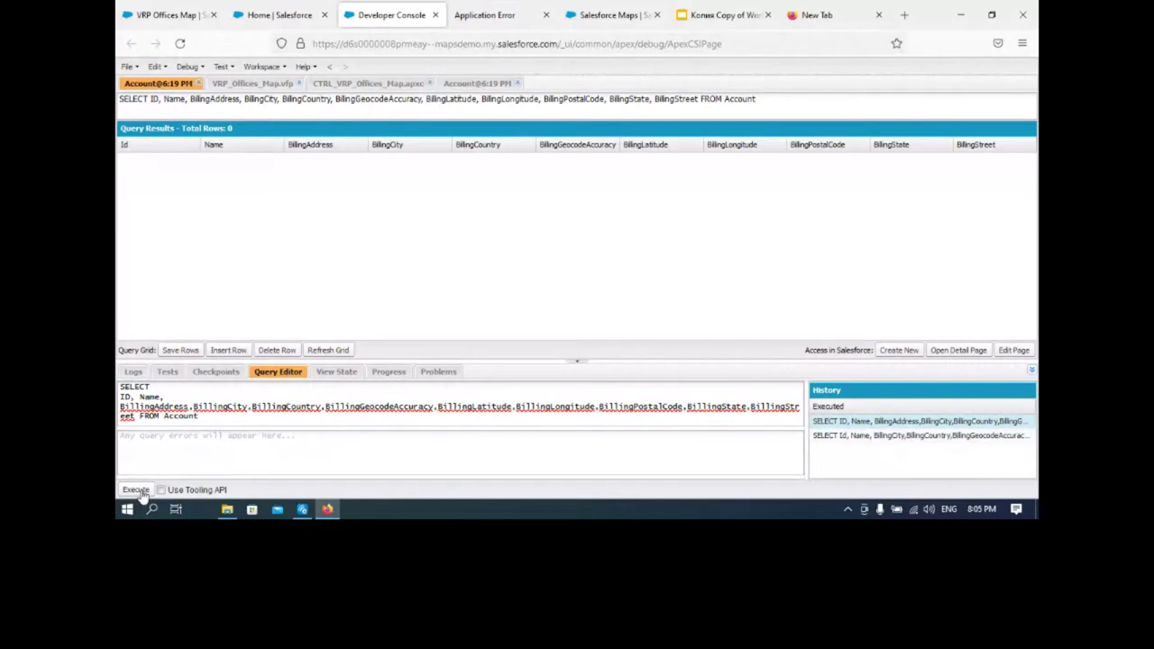
pyautogui.click(180, 47)
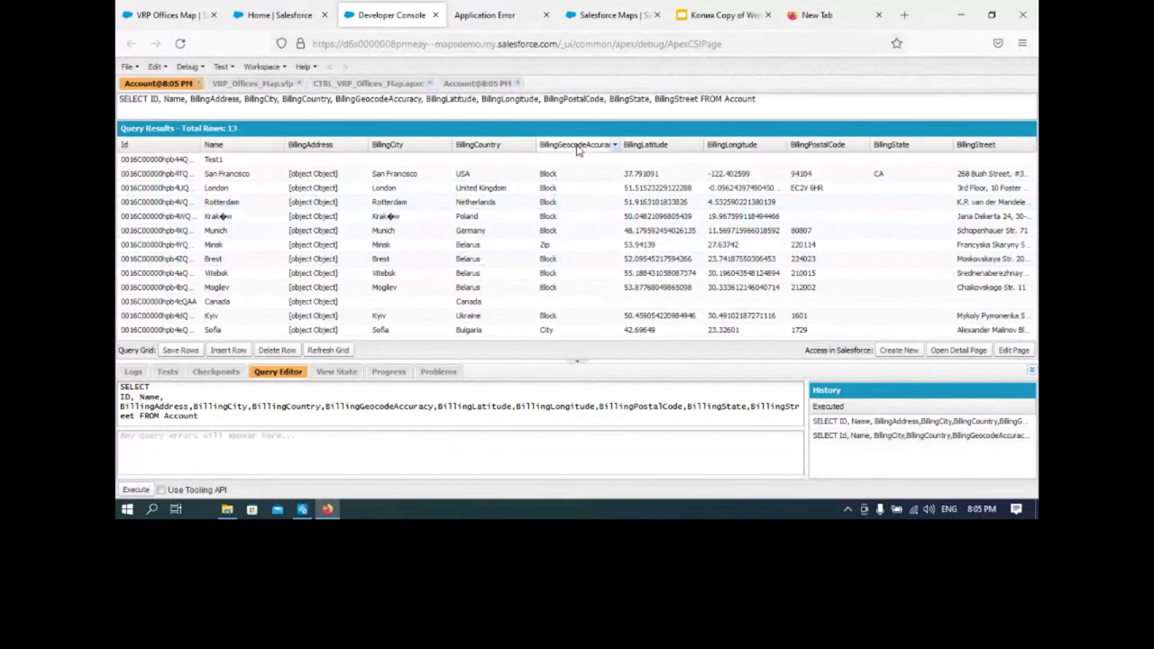
pyautogui.click(578, 150)
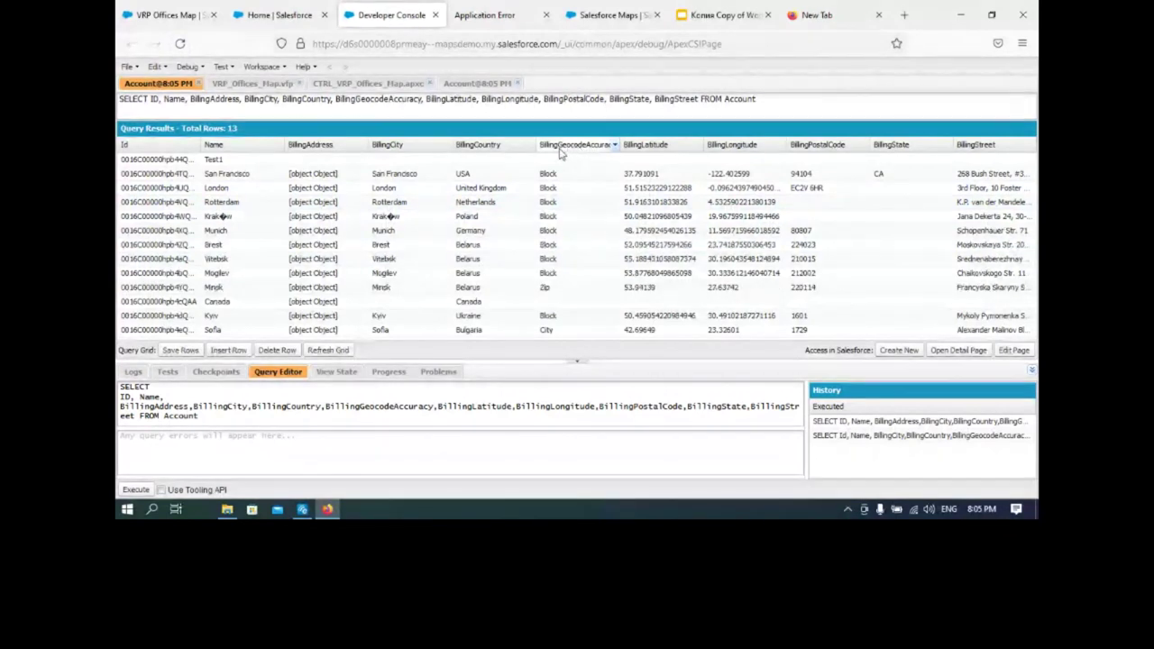